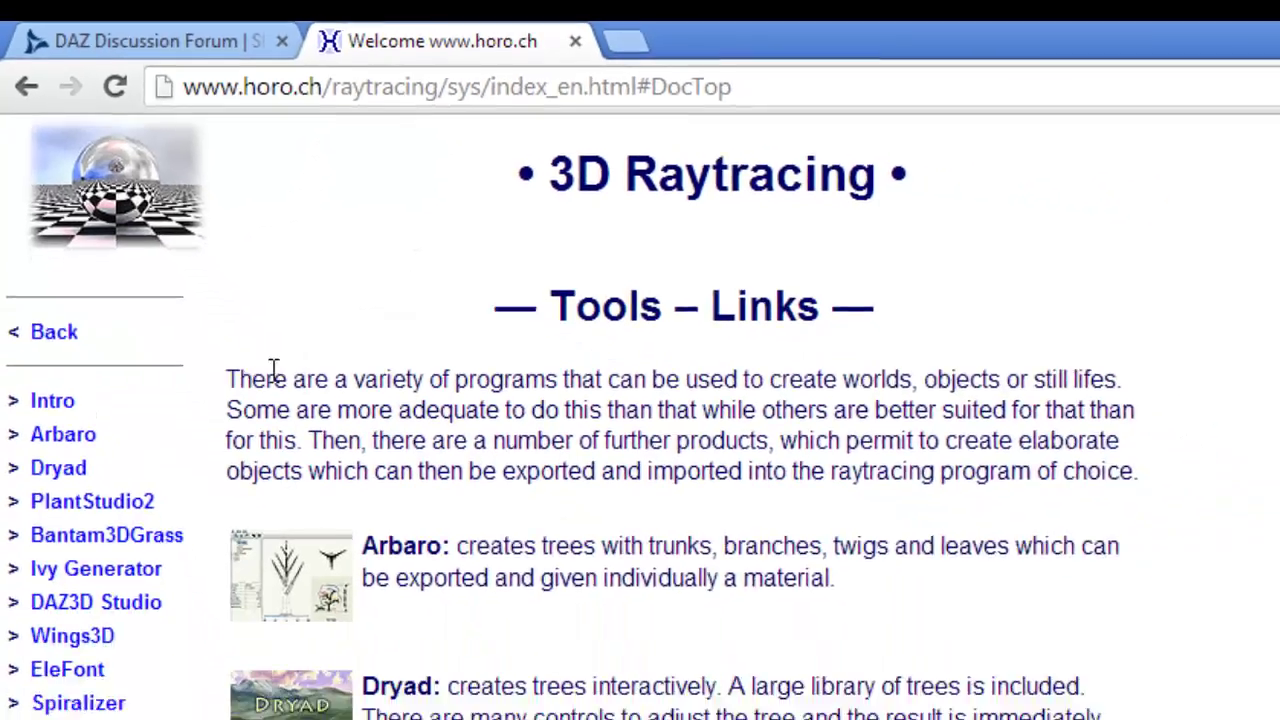
Scroll the horo.ch Tools – Links page down past Wings3D to the UVmapper and Chaoscope entries
scroll(590, 318, down, 5)
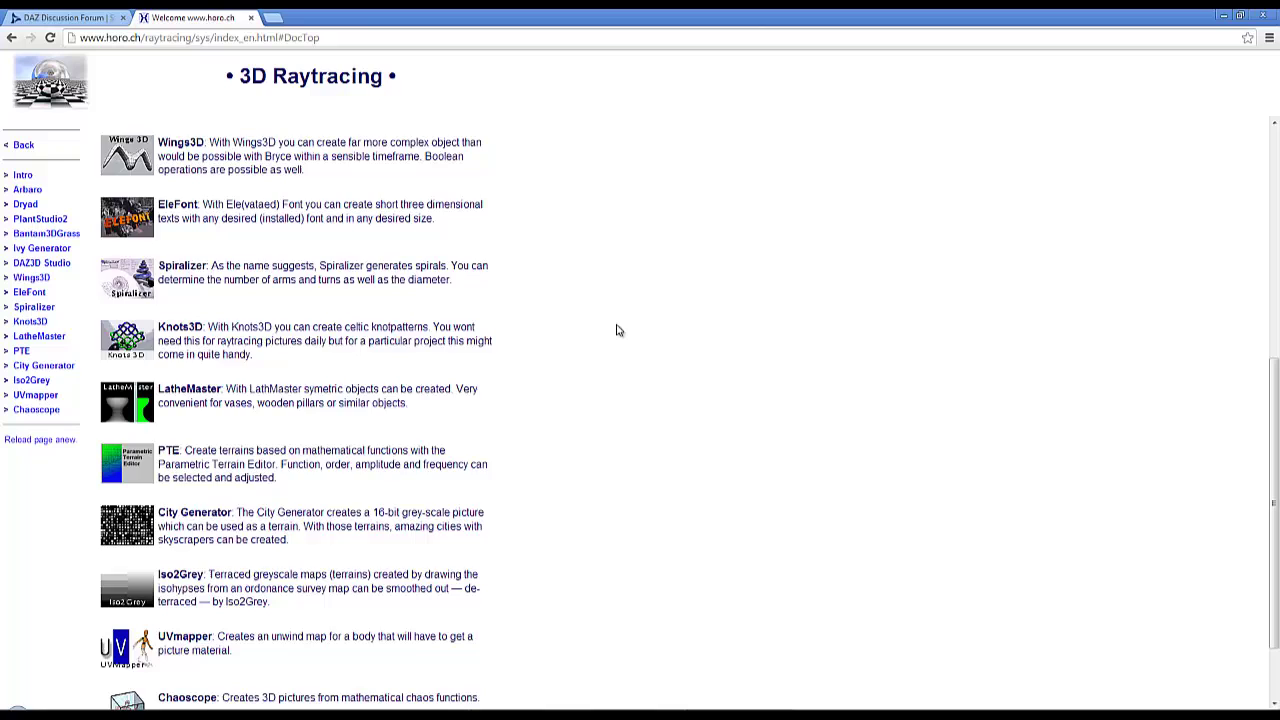
scroll(614, 329, up, 2)
scroll(512, 493, down, 3)
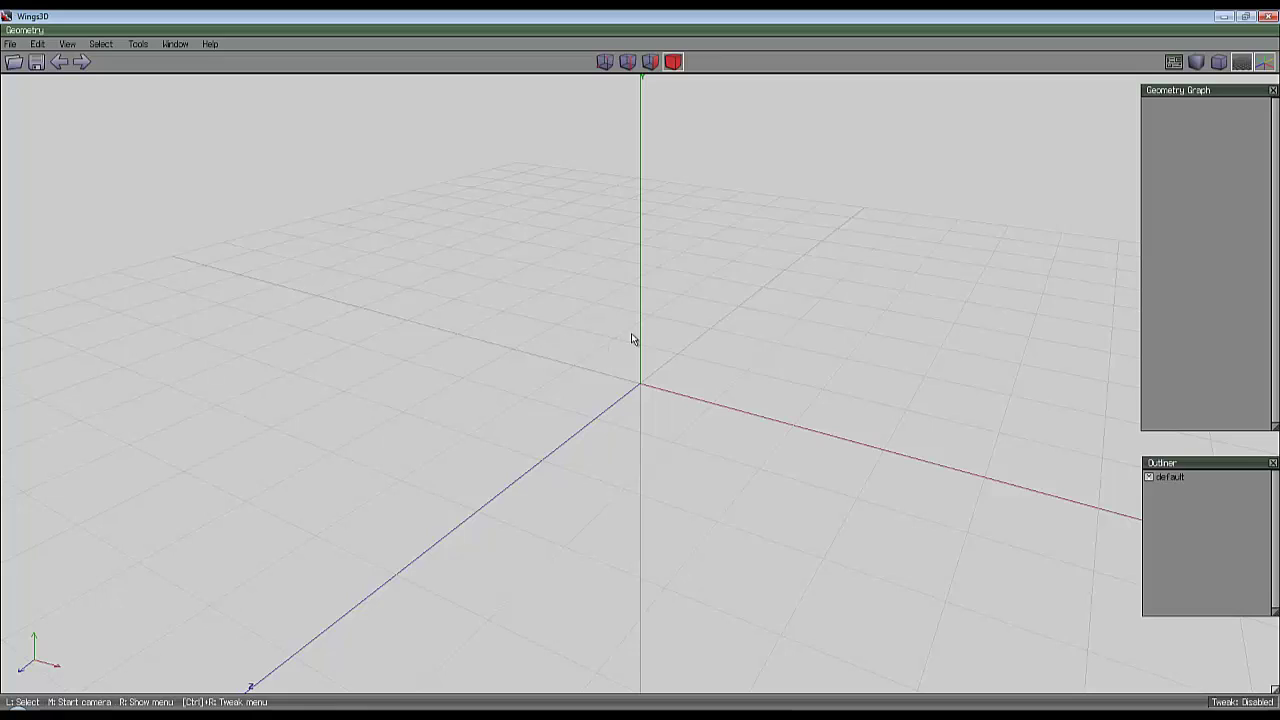
Add a cube and connect its edge ring with a vertical centre loop
right_click(631, 339)
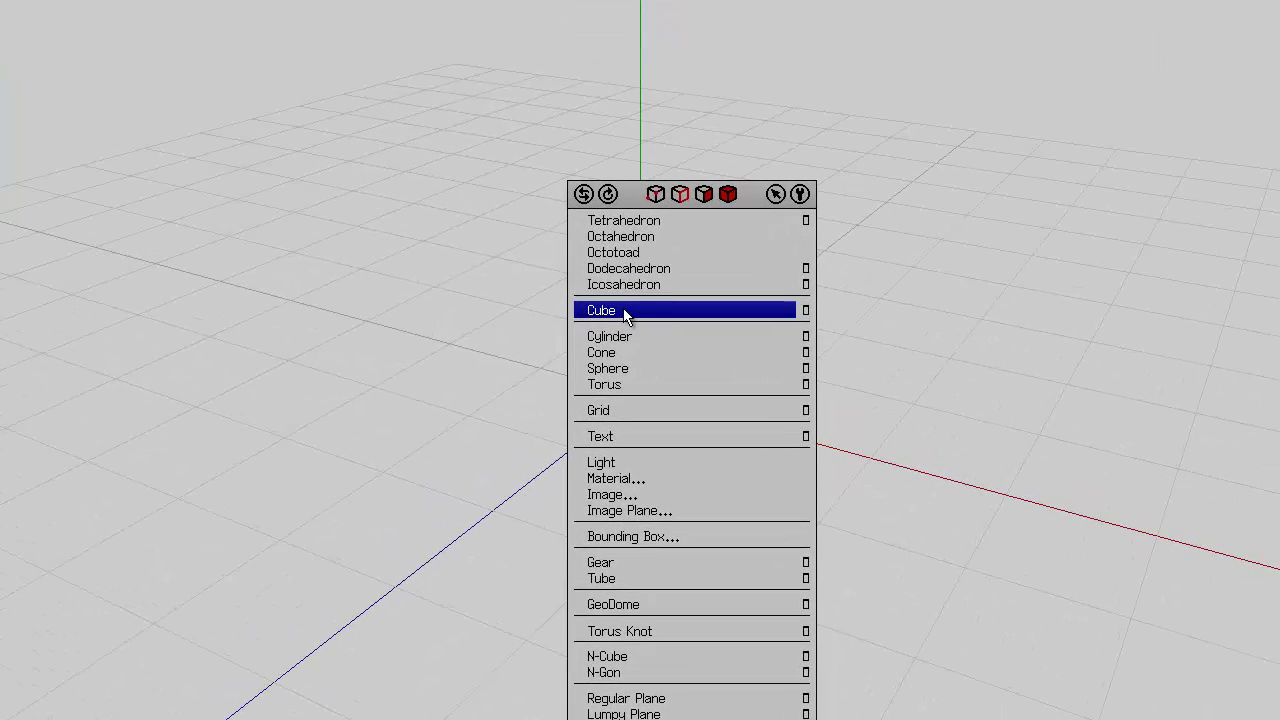
click(625, 312)
key(space)
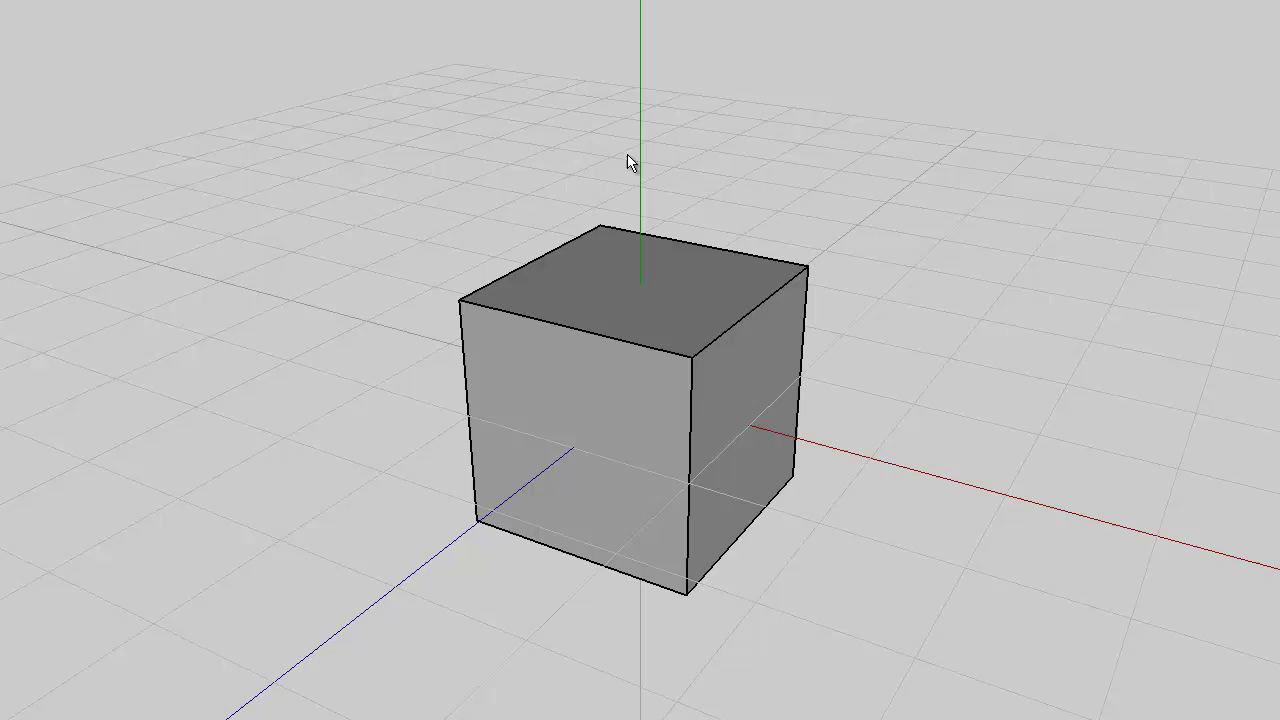
click(578, 330)
key(g)
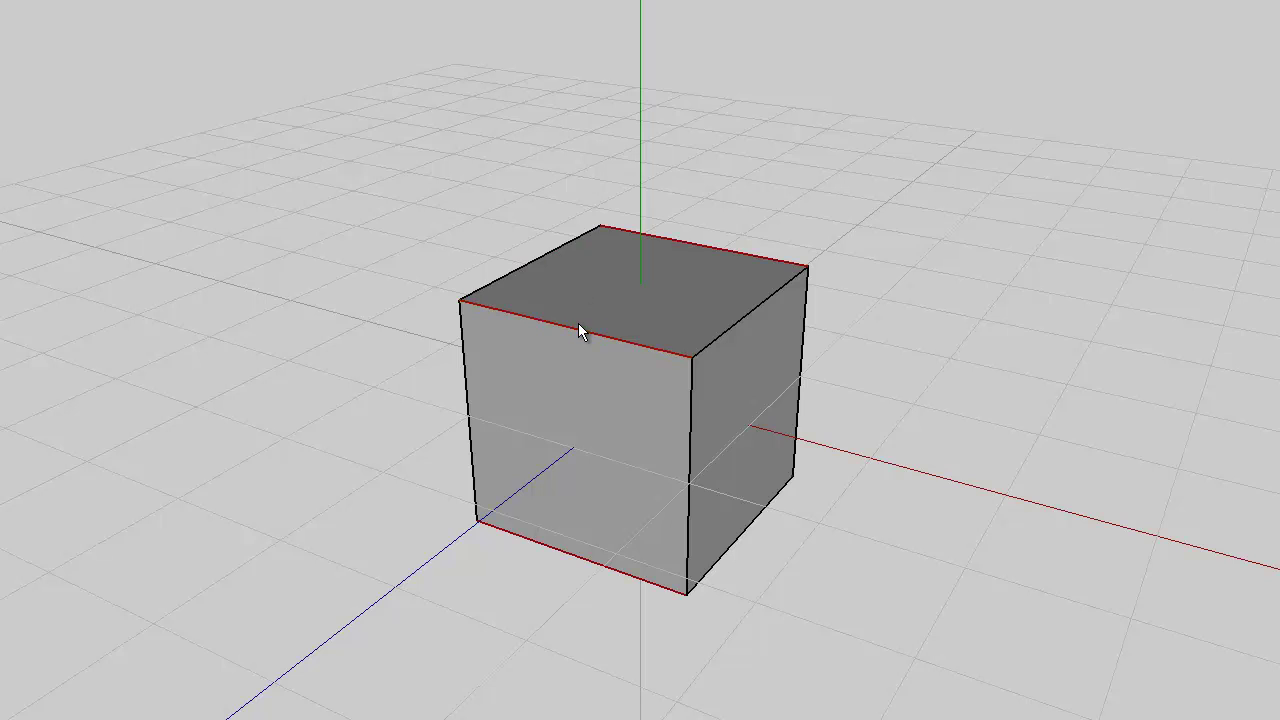
key(c)
Bevel the centre loop into a face strip and scale it down into a thin waist
right_click(723, 141)
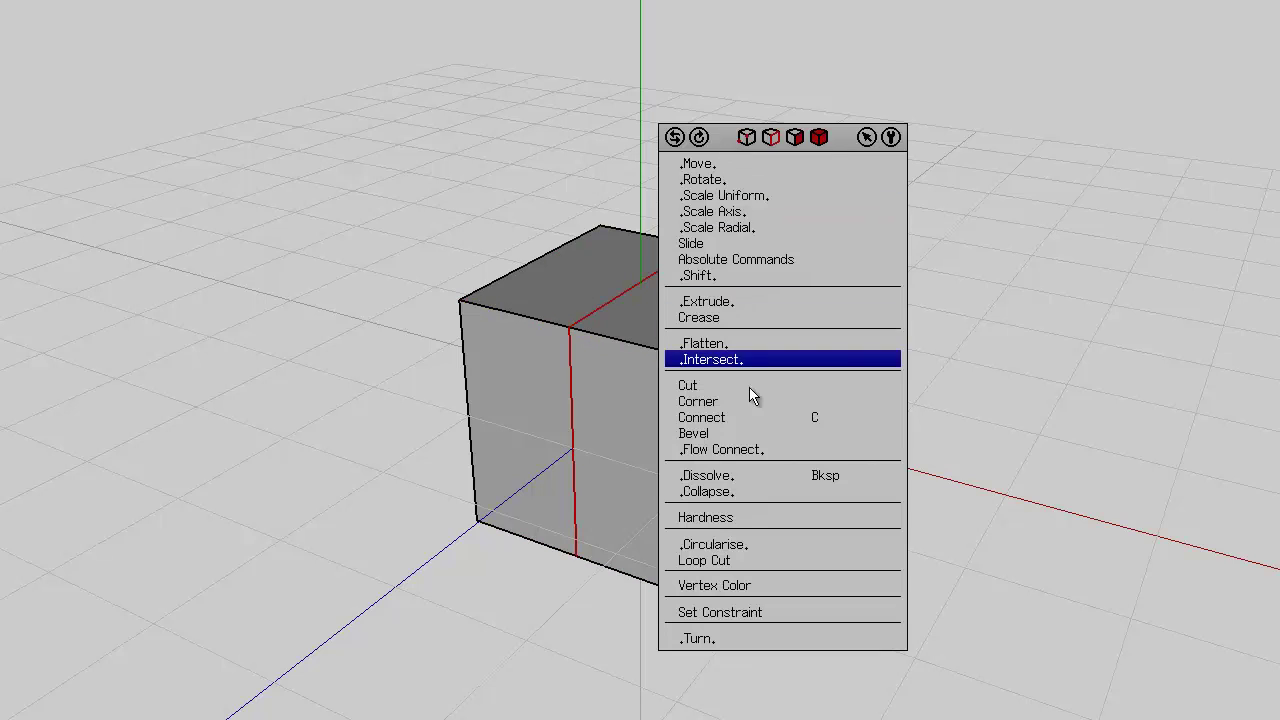
click(745, 434)
click(864, 164)
right_click(871, 140)
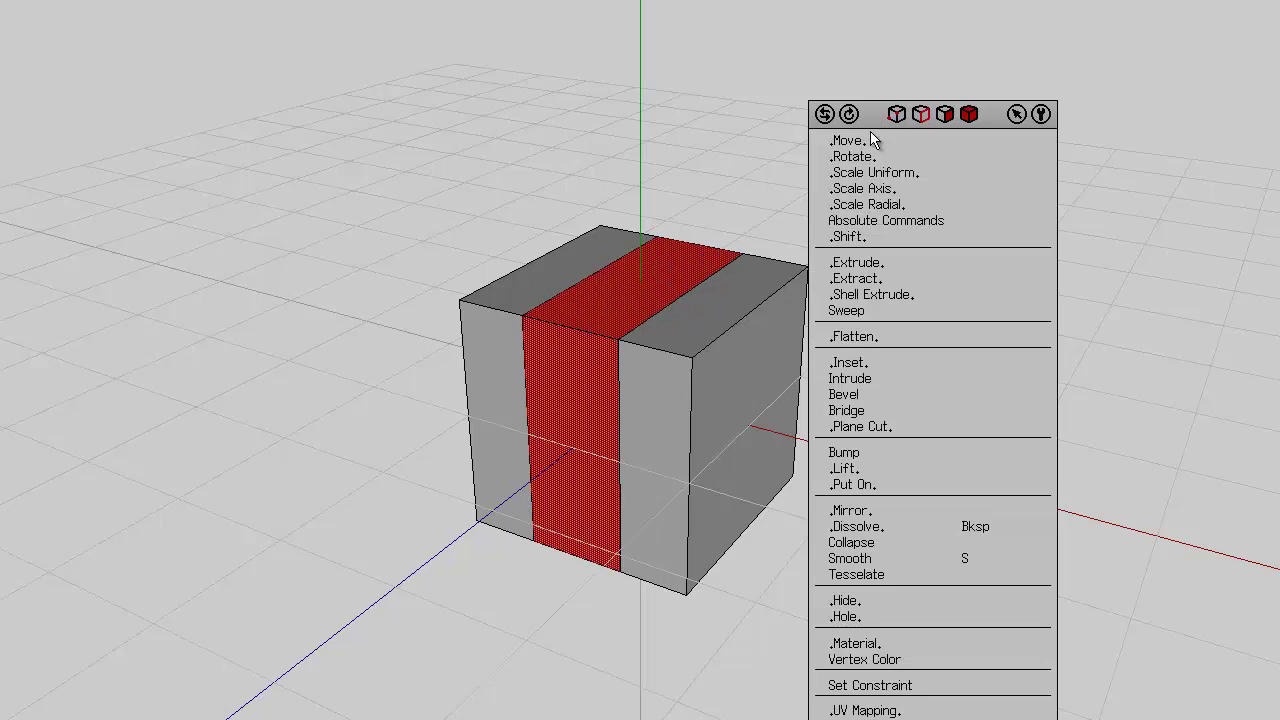
click(872, 172)
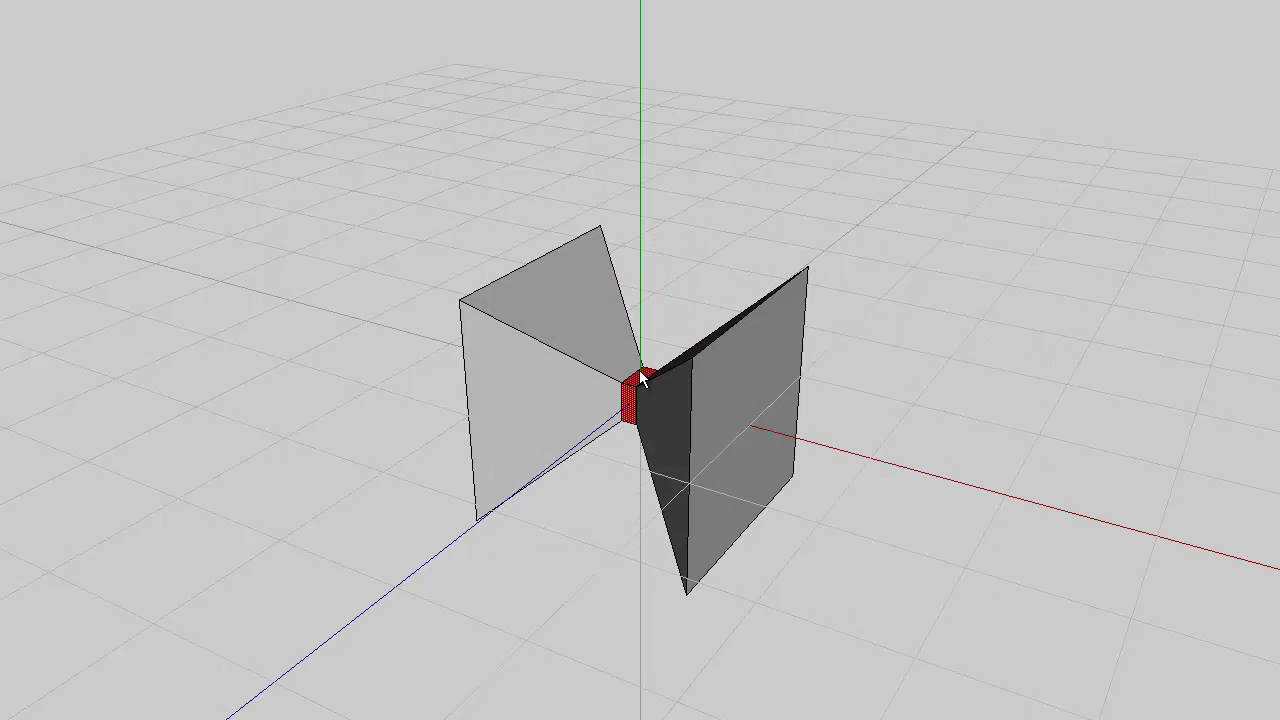
click(677, 5)
Stretch the whole model along the X axis into a long bow-tie
key(ctrl+a)
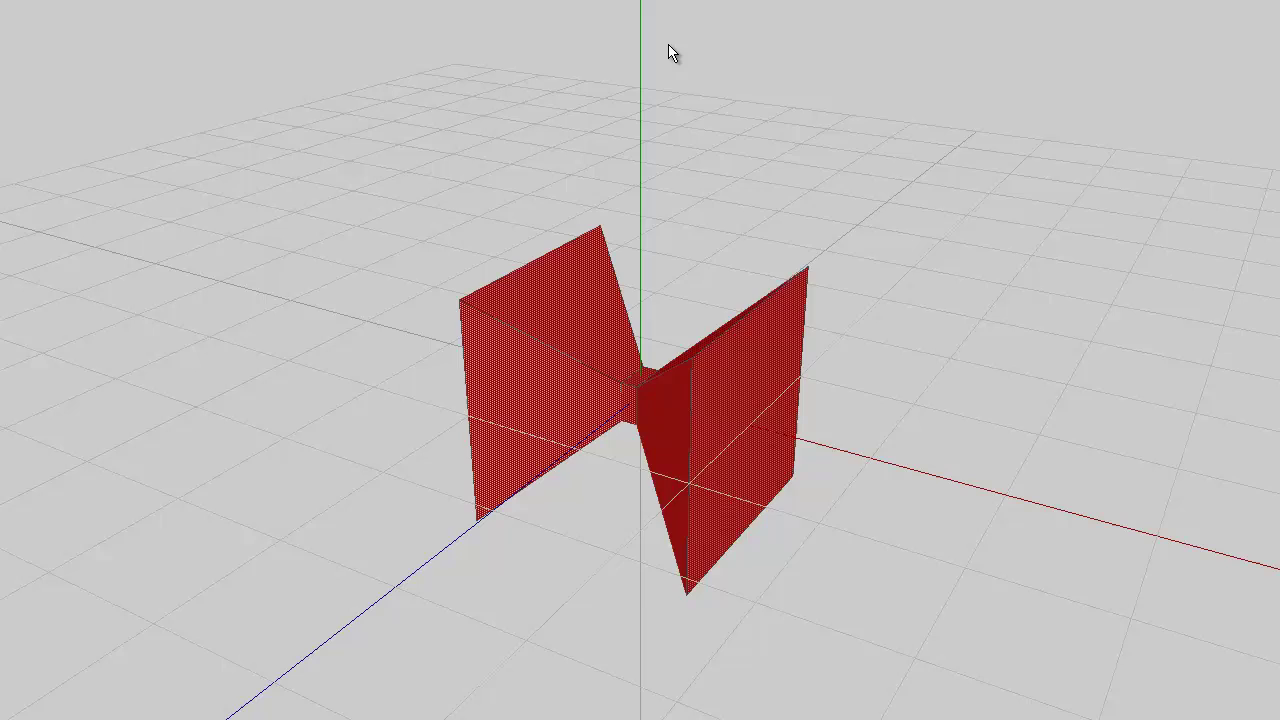
right_click(668, 44)
click(679, 114)
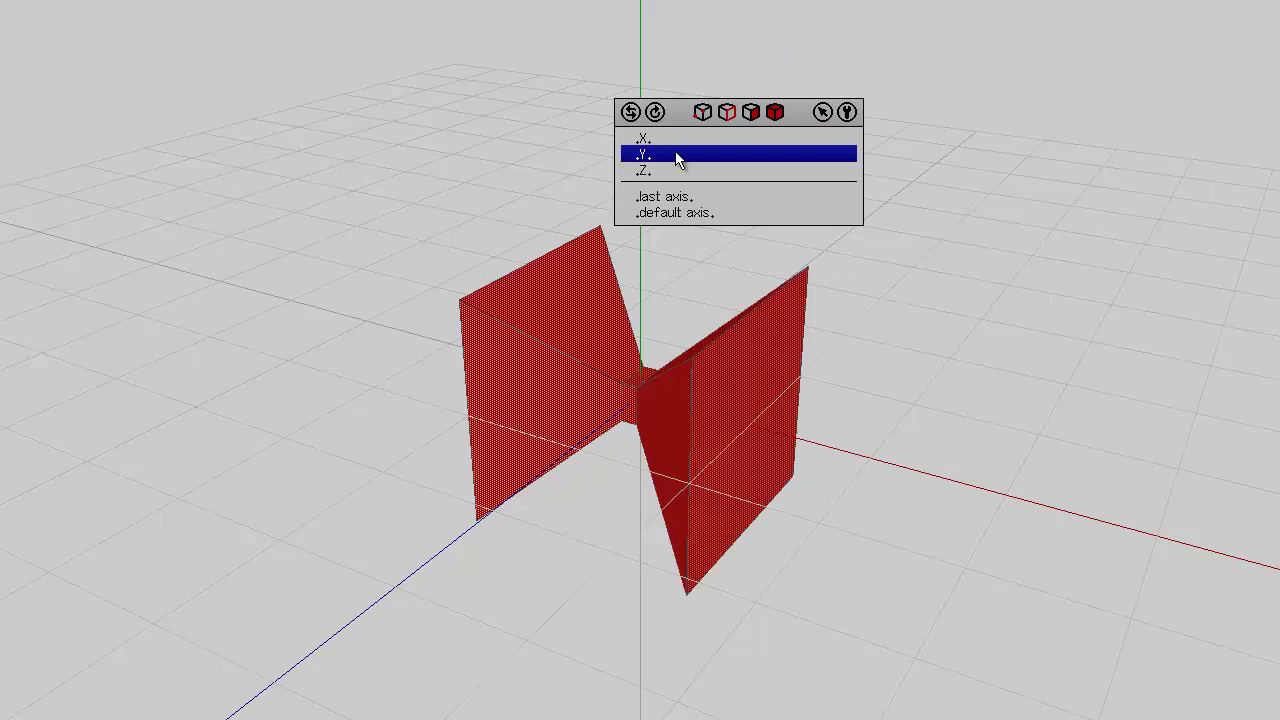
click(680, 138)
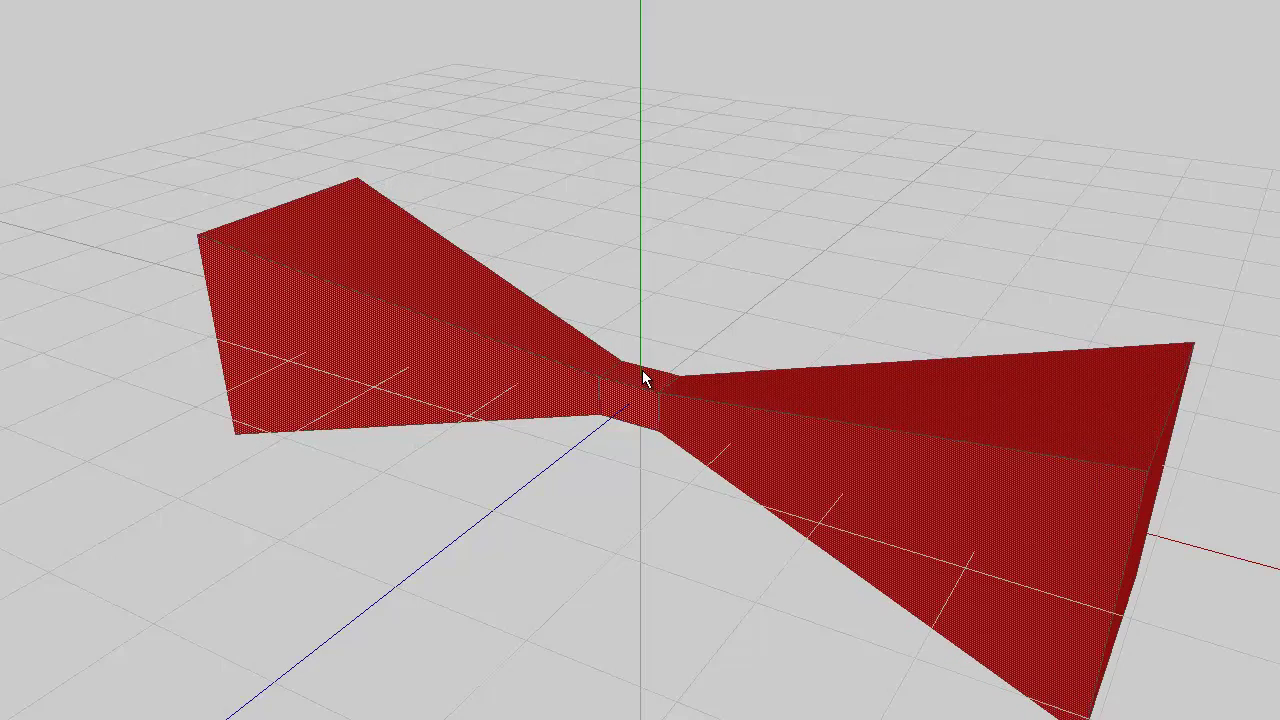
click(673, 150)
scroll(673, 150, down, 5)
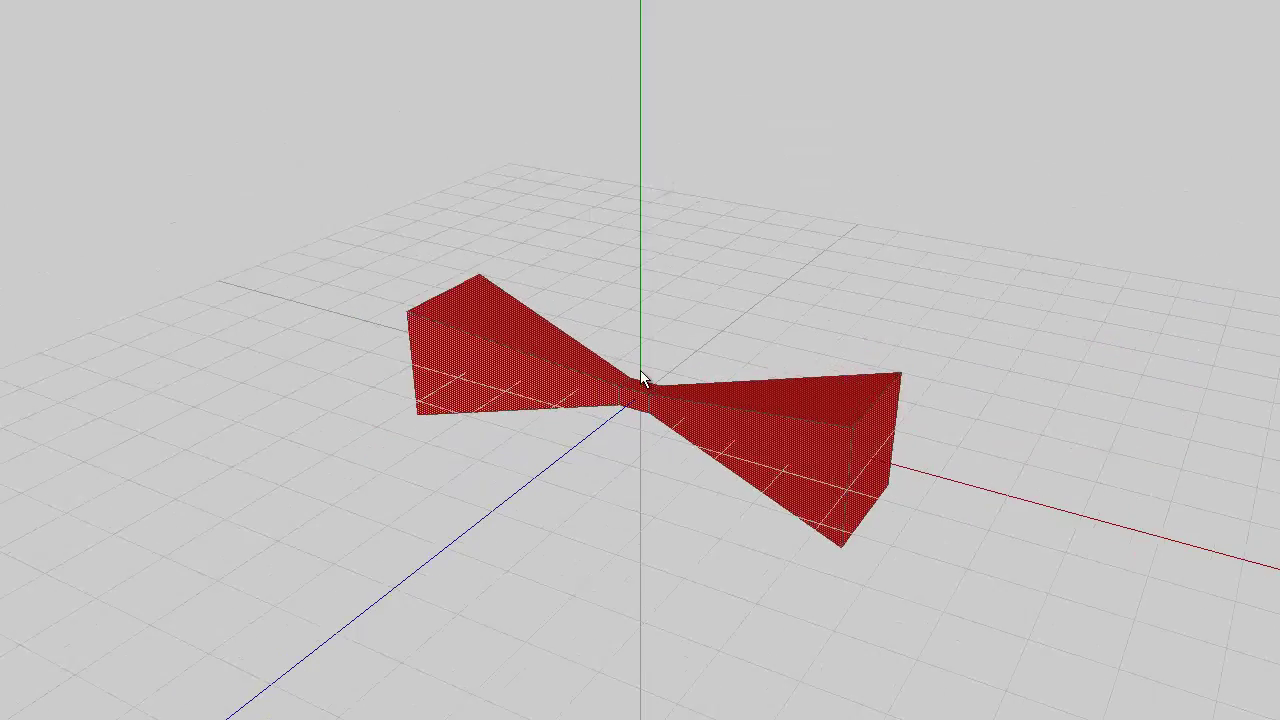
middle_drag(673, 150, 763, 240)
key(space)
Extrude the bow-tie's end faces along their normals into square blocks
click(725, 530)
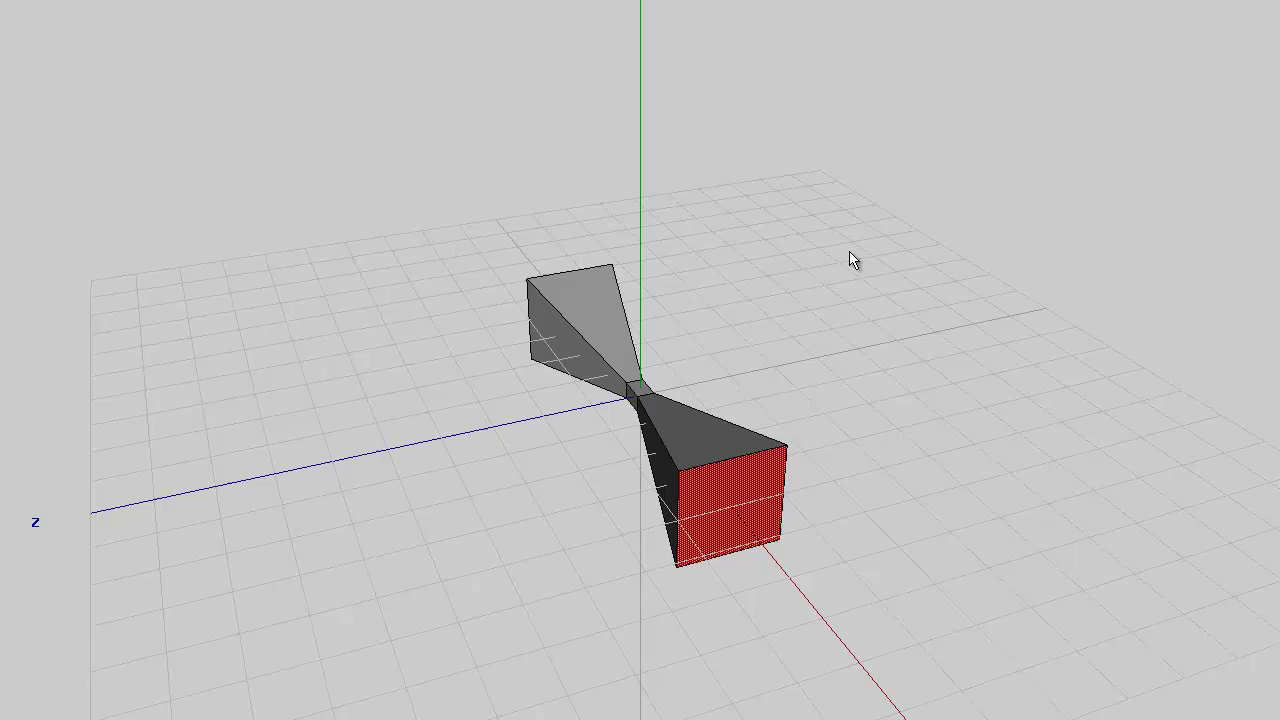
middle_drag(849, 260, 563, 443)
right_click(640, 123)
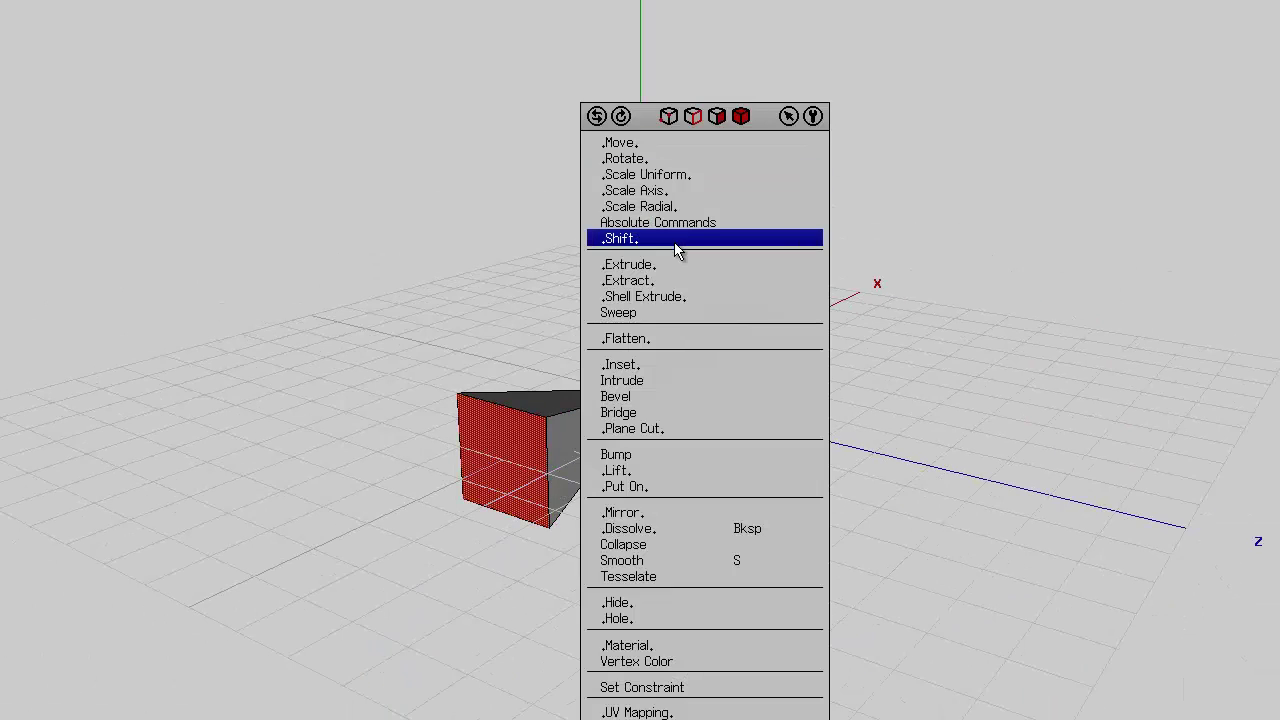
click(674, 260)
click(668, 289)
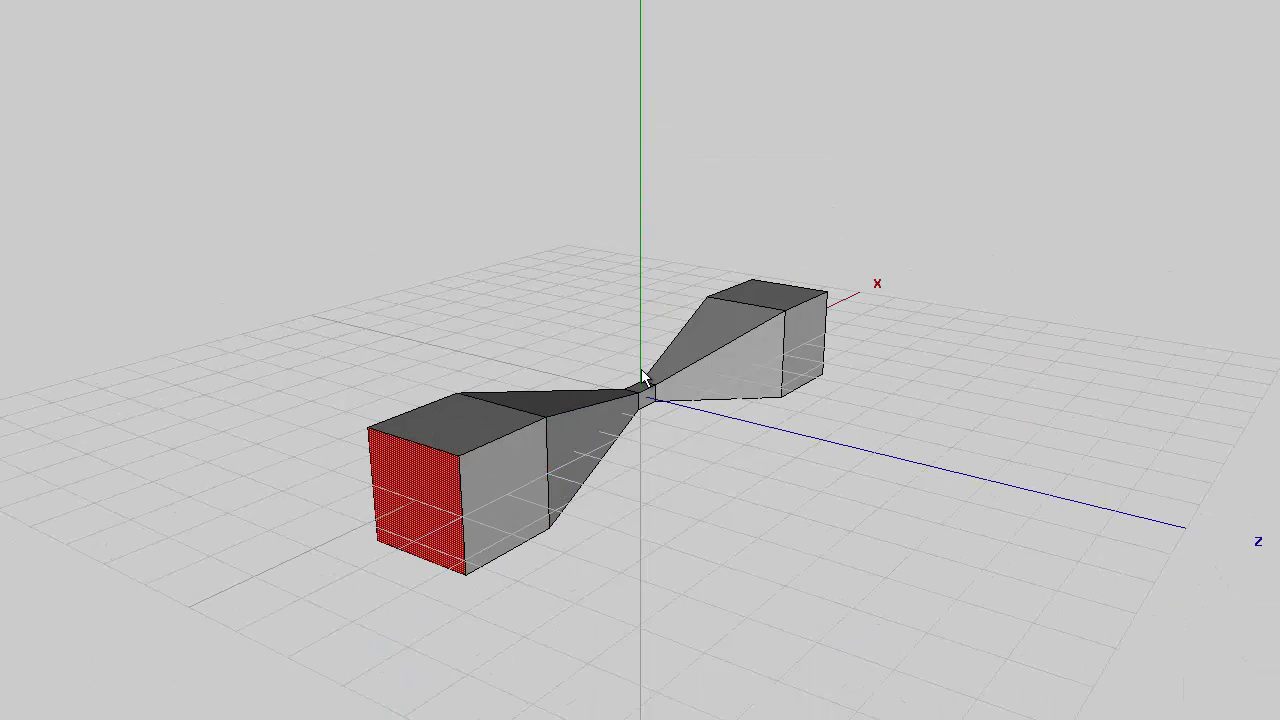
Bevel the edge loops around both end blocks
middle_drag(668, 277, 860, 341)
click(840, 386)
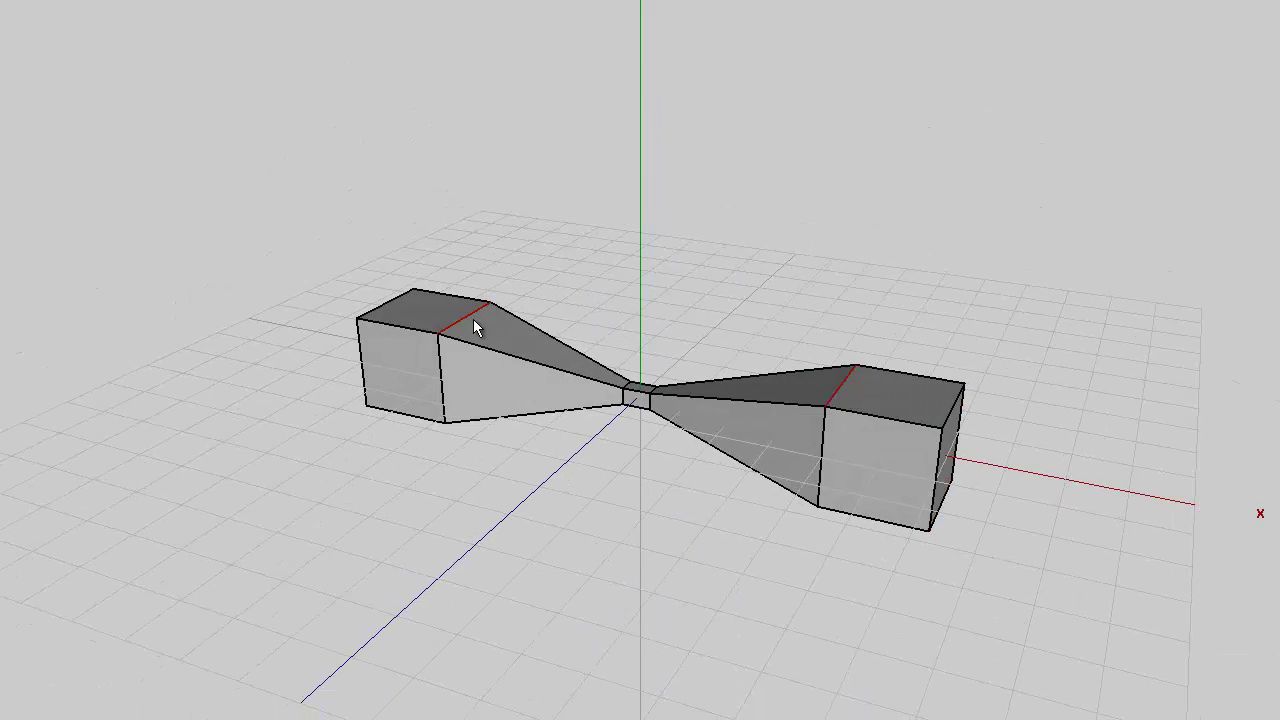
key(l)
right_click(566, 214)
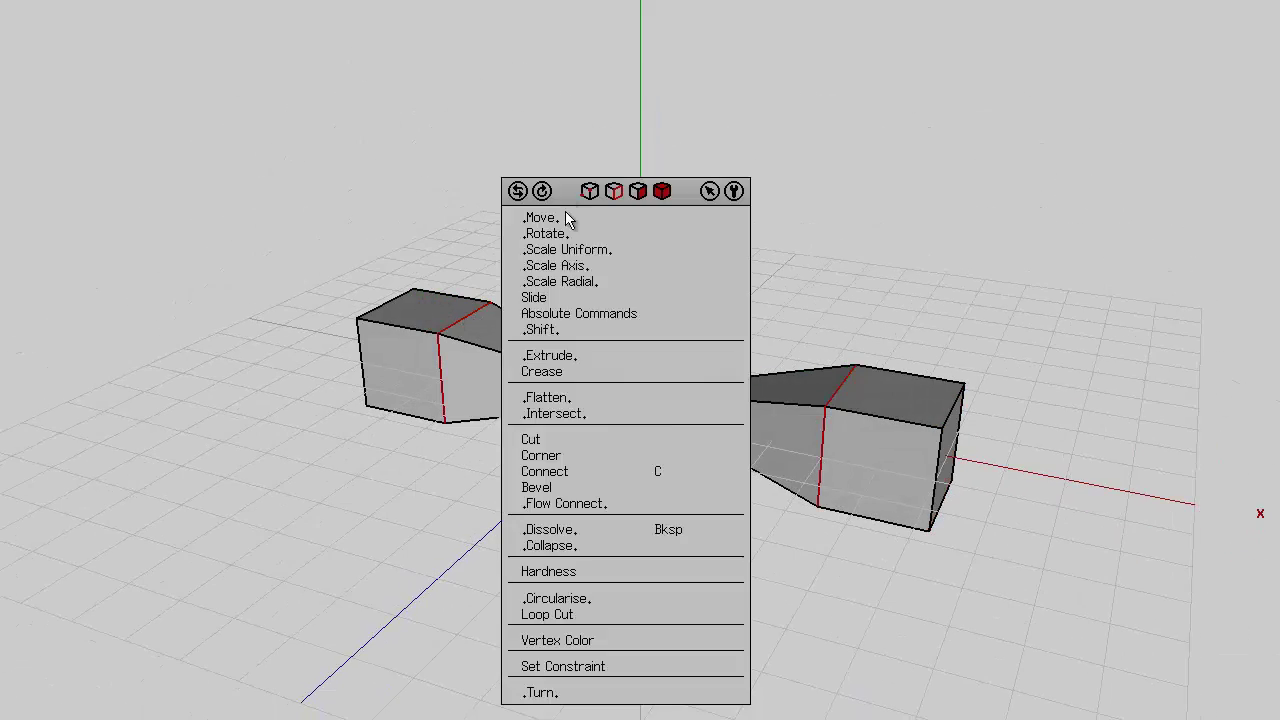
click(557, 489)
click(825, 355)
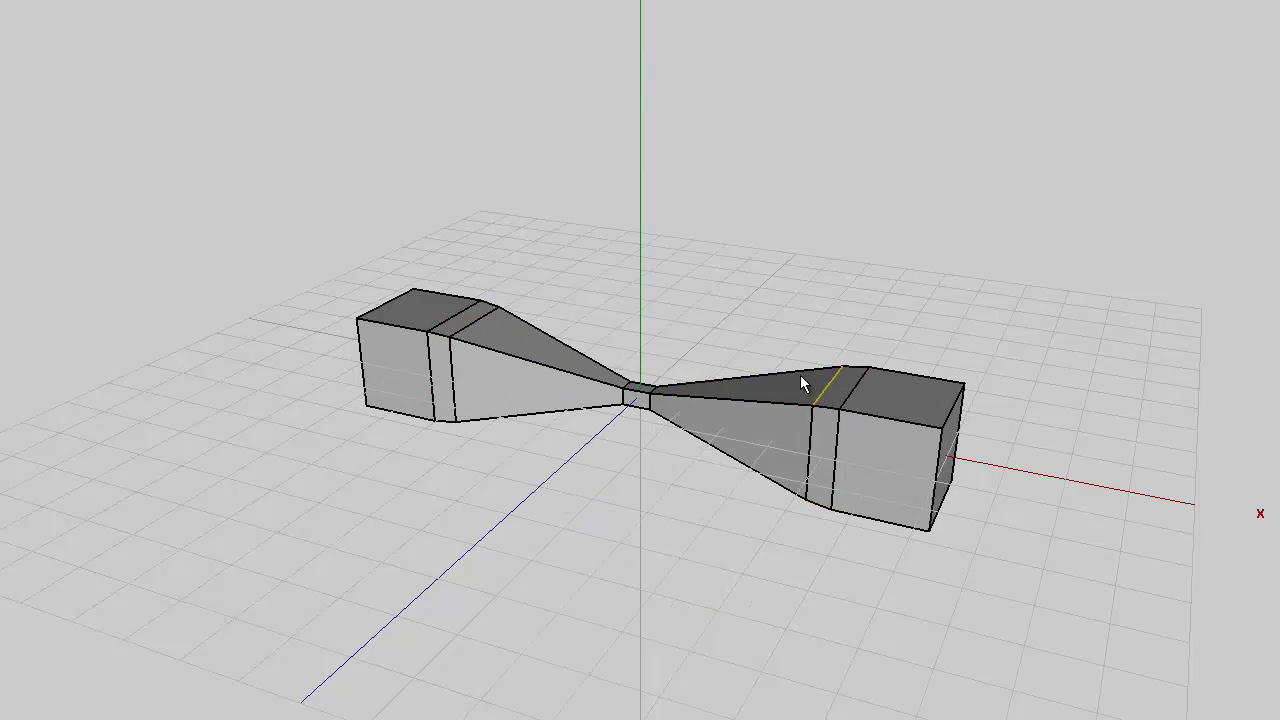
Scale the bevel edge loops smaller to form tapered necks on both blocks
click(823, 381)
key(i)
right_click(712, 177)
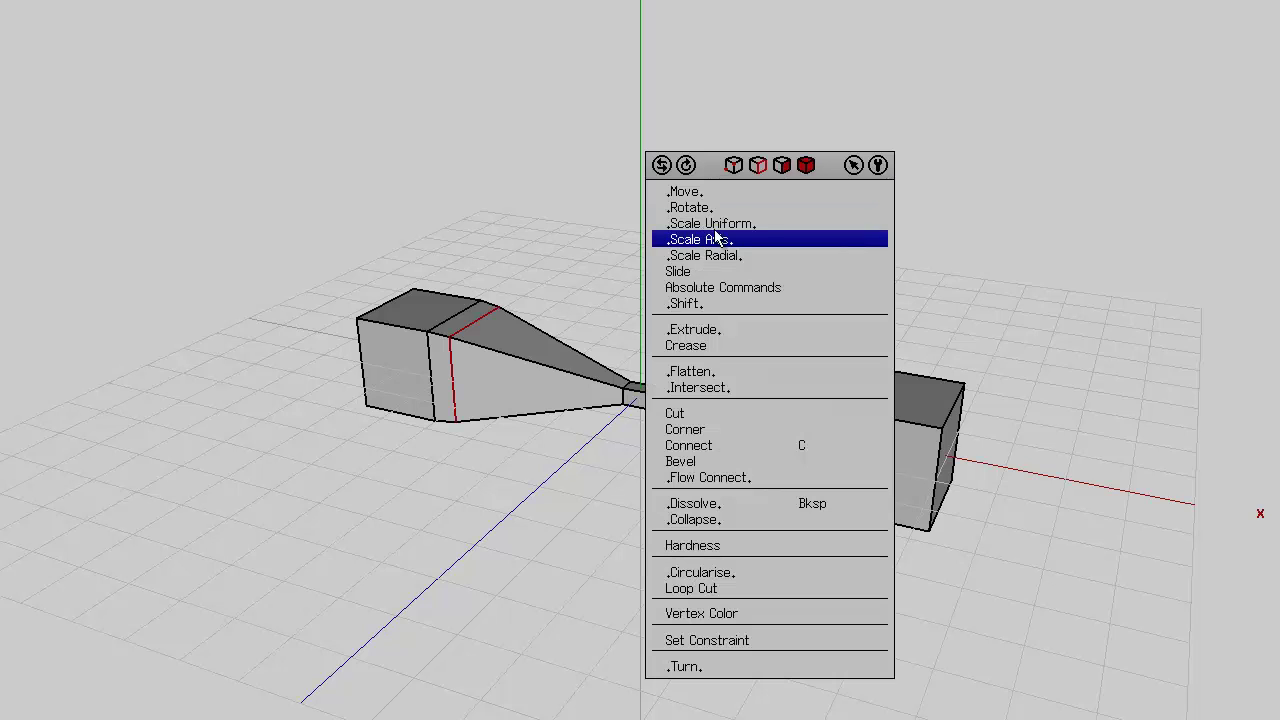
click(713, 223)
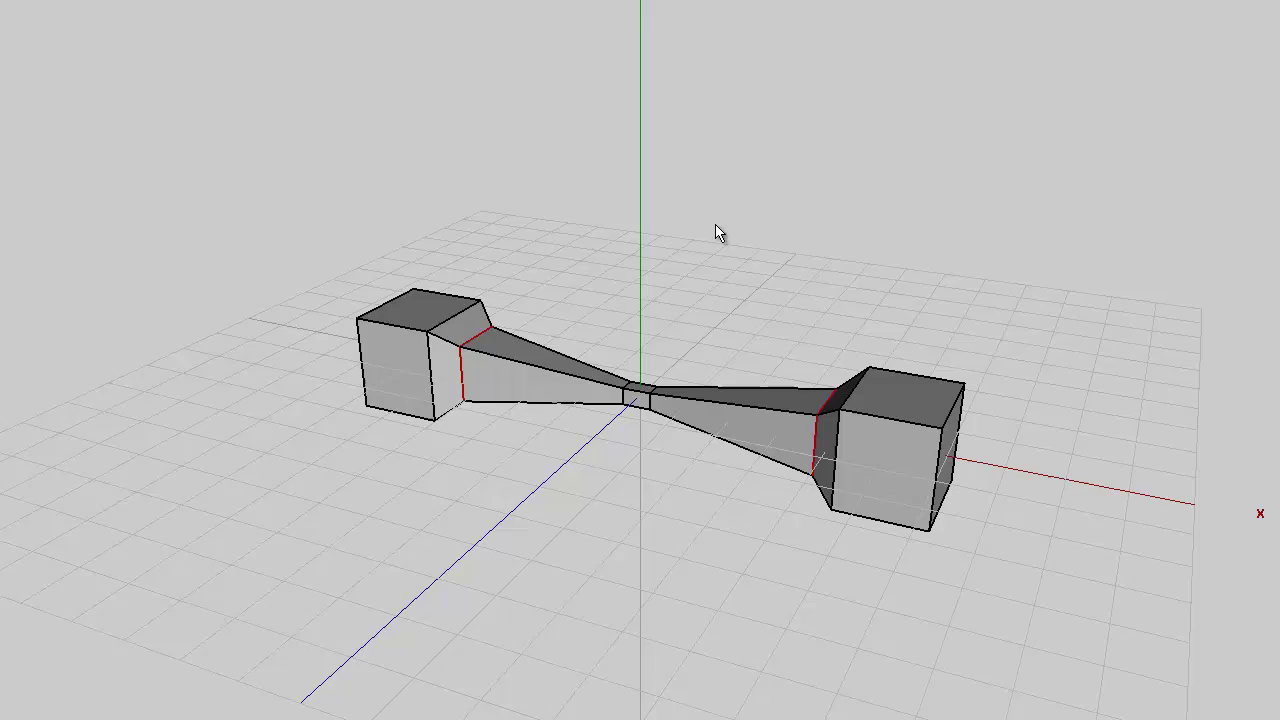
middle_drag(716, 232, 785, 180)
click(866, 522)
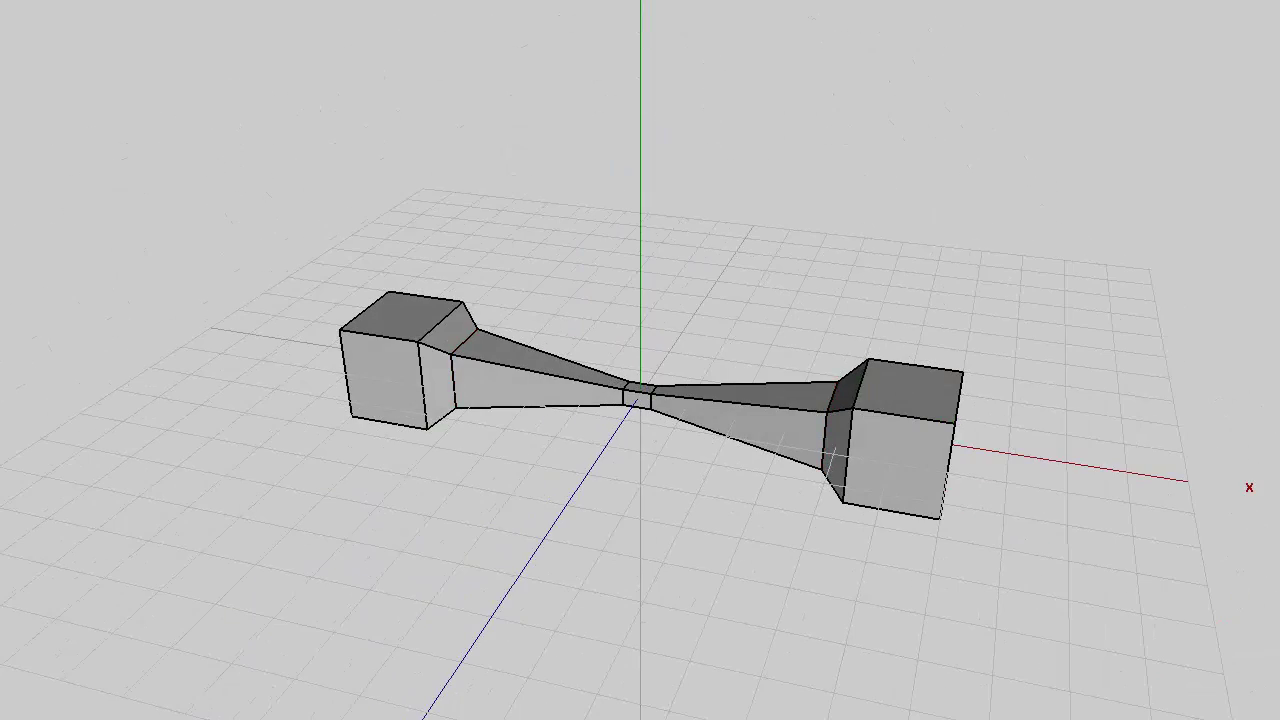
Mirror the dumbbell upward across the right column's top face three times, doubling tiers each time
click(915, 388)
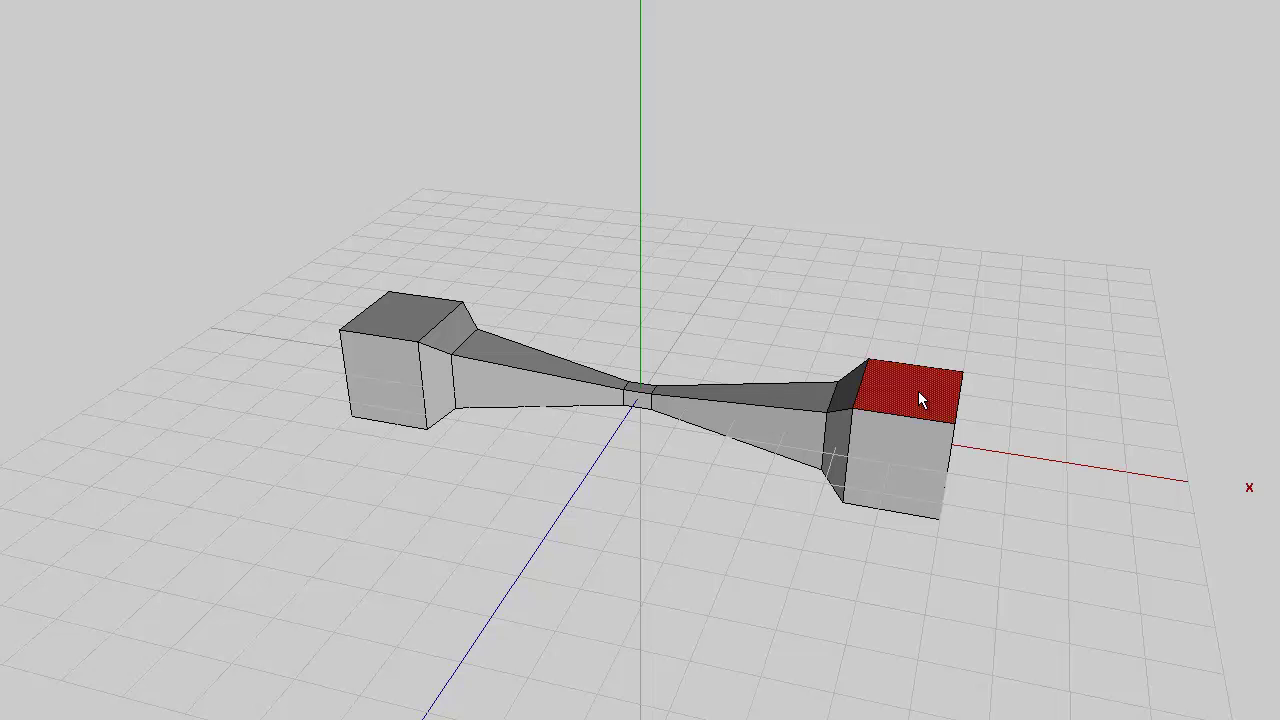
right_click(770, 93)
click(777, 479)
scroll(766, 366, down, 3)
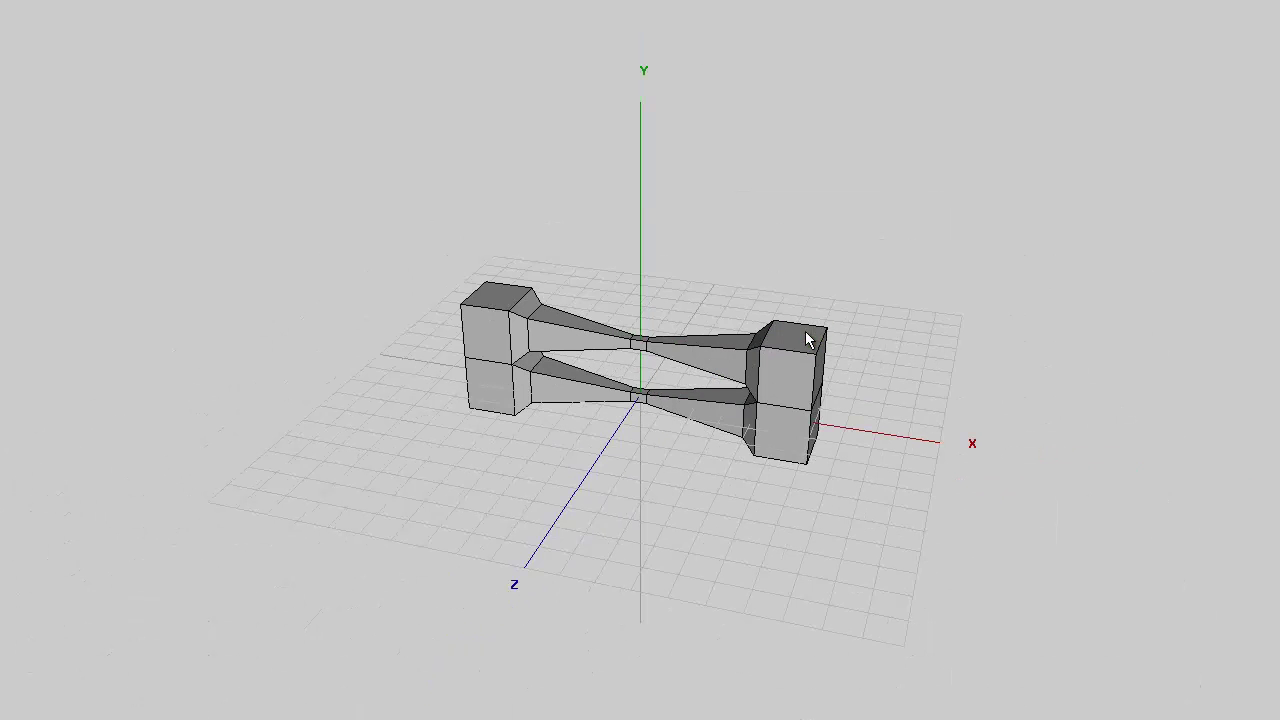
click(808, 340)
right_click(751, 180)
click(754, 566)
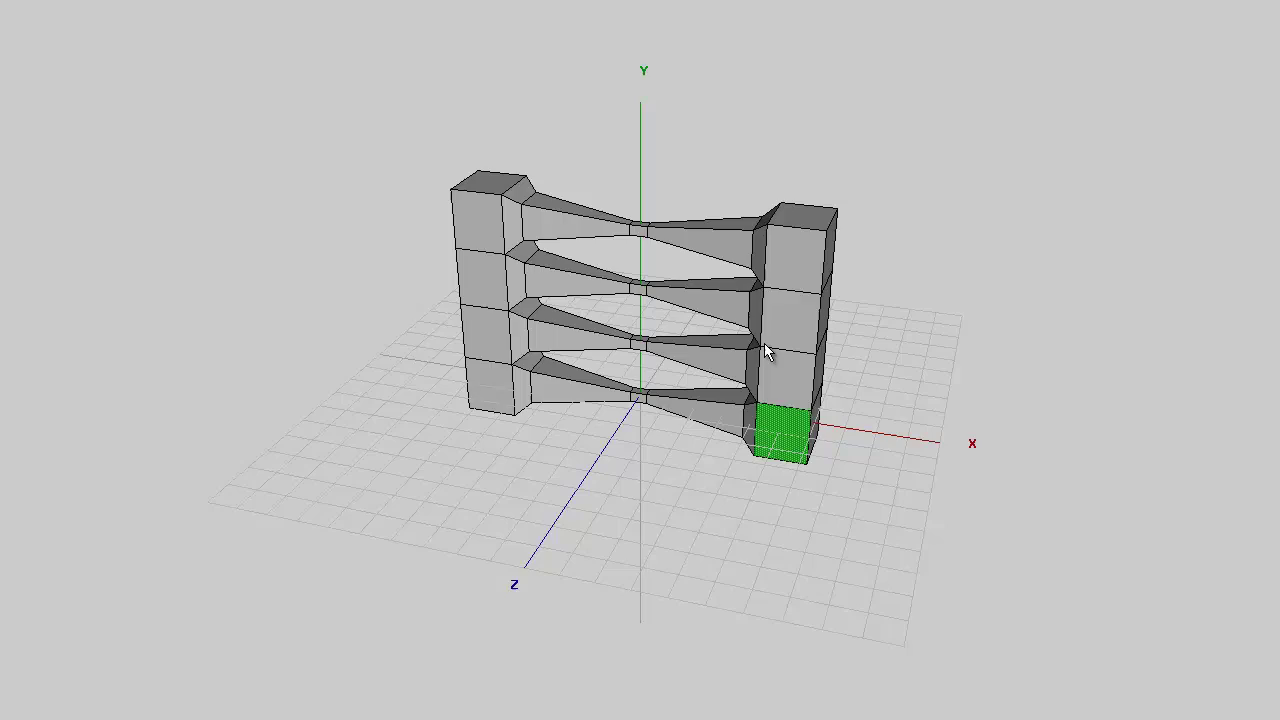
scroll(765, 352, down, 3)
click(746, 292)
right_click(752, 165)
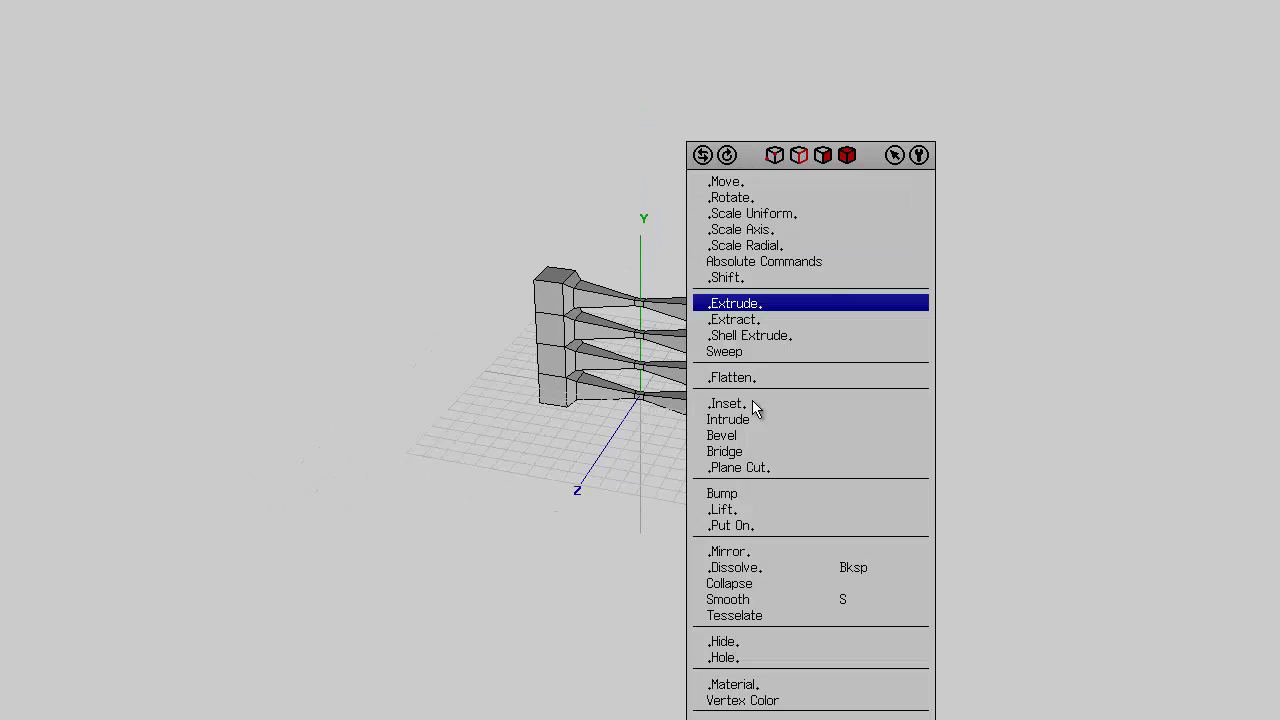
click(756, 553)
Mirror the ladder up to 16 tiers, then double the tower's height once more
scroll(760, 297, down, 3)
click(684, 287)
right_click(741, 157)
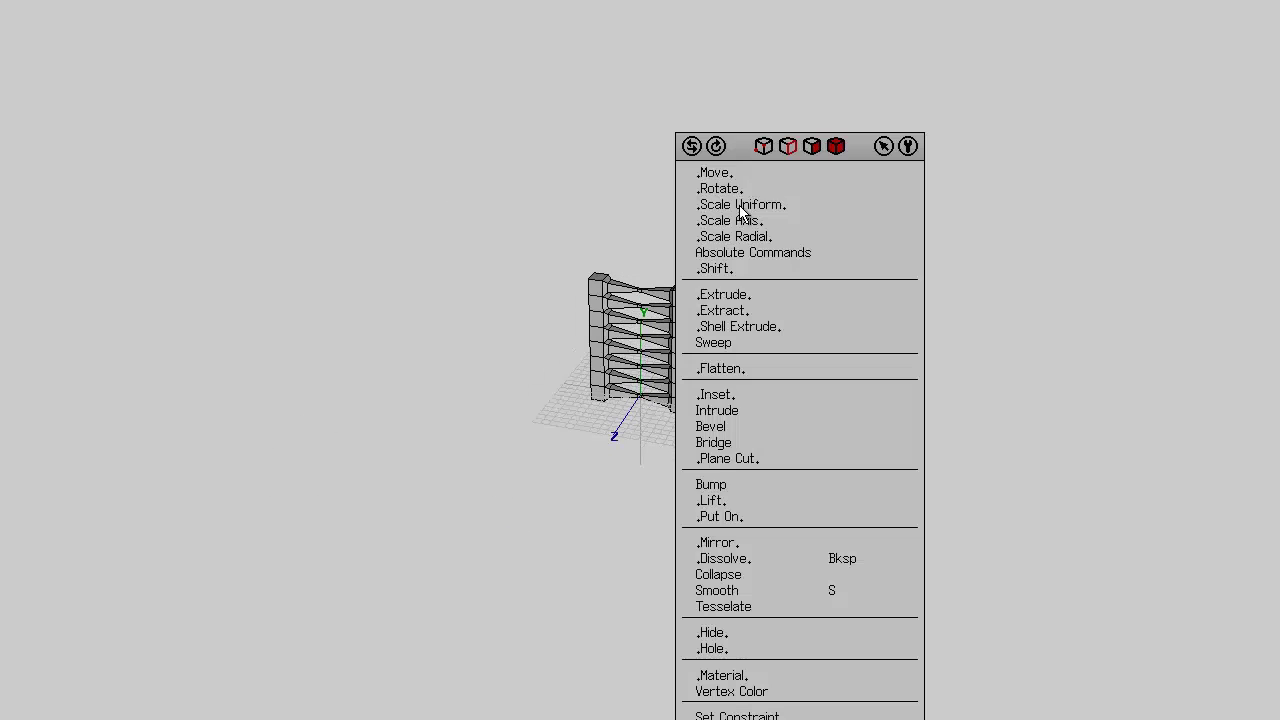
click(757, 537)
middle_drag(800, 372, 784, 357)
click(690, 278)
right_click(833, 255)
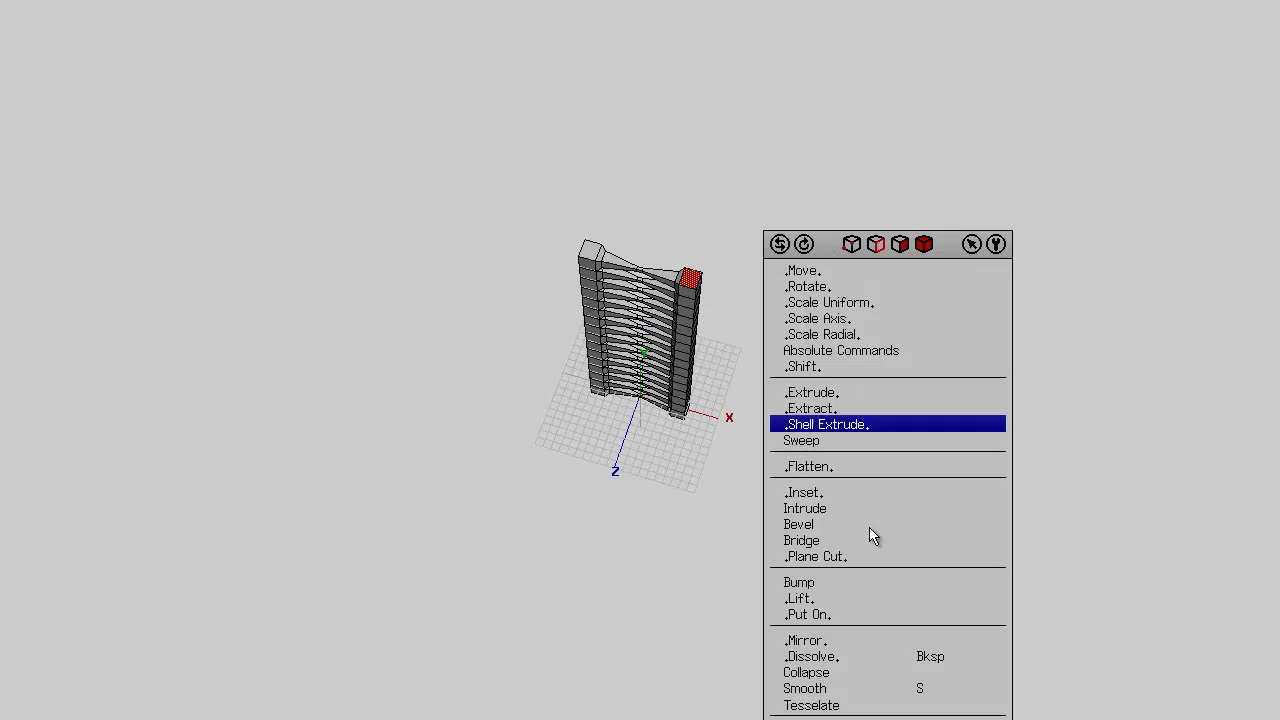
click(850, 641)
scroll(643, 378, up, 3)
scroll(643, 378, up, 2)
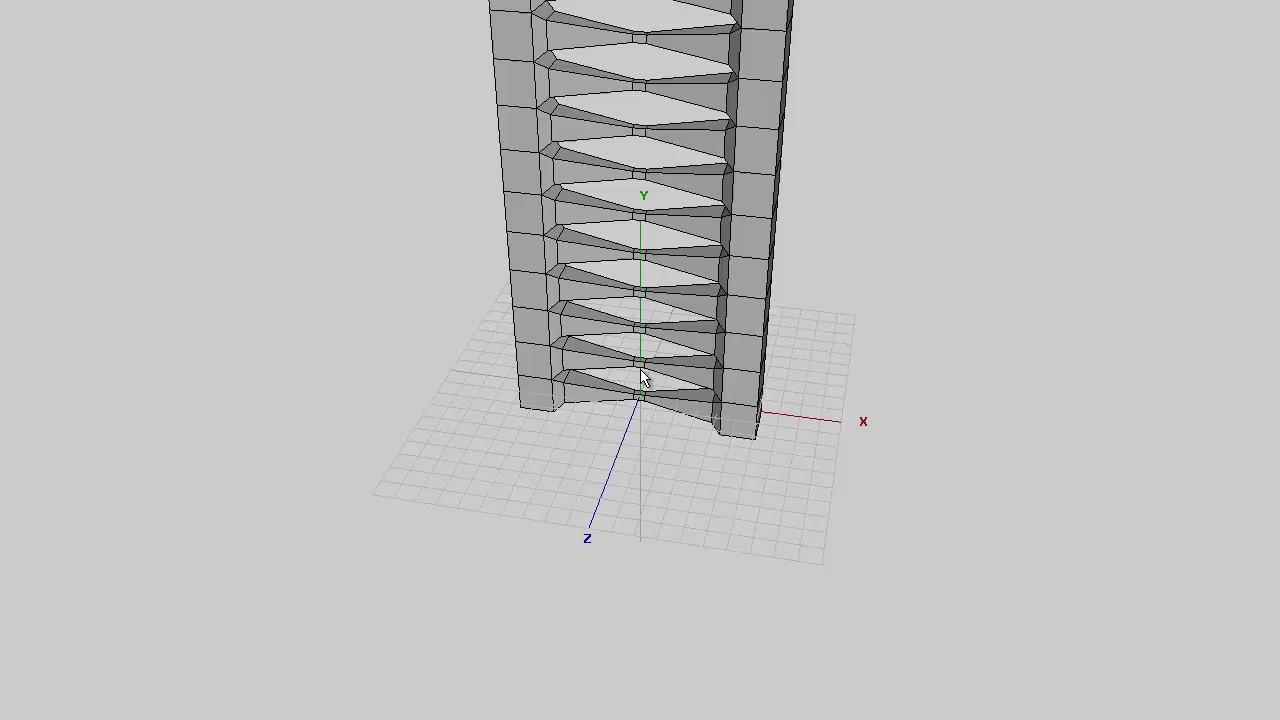
scroll(643, 375, down, 5)
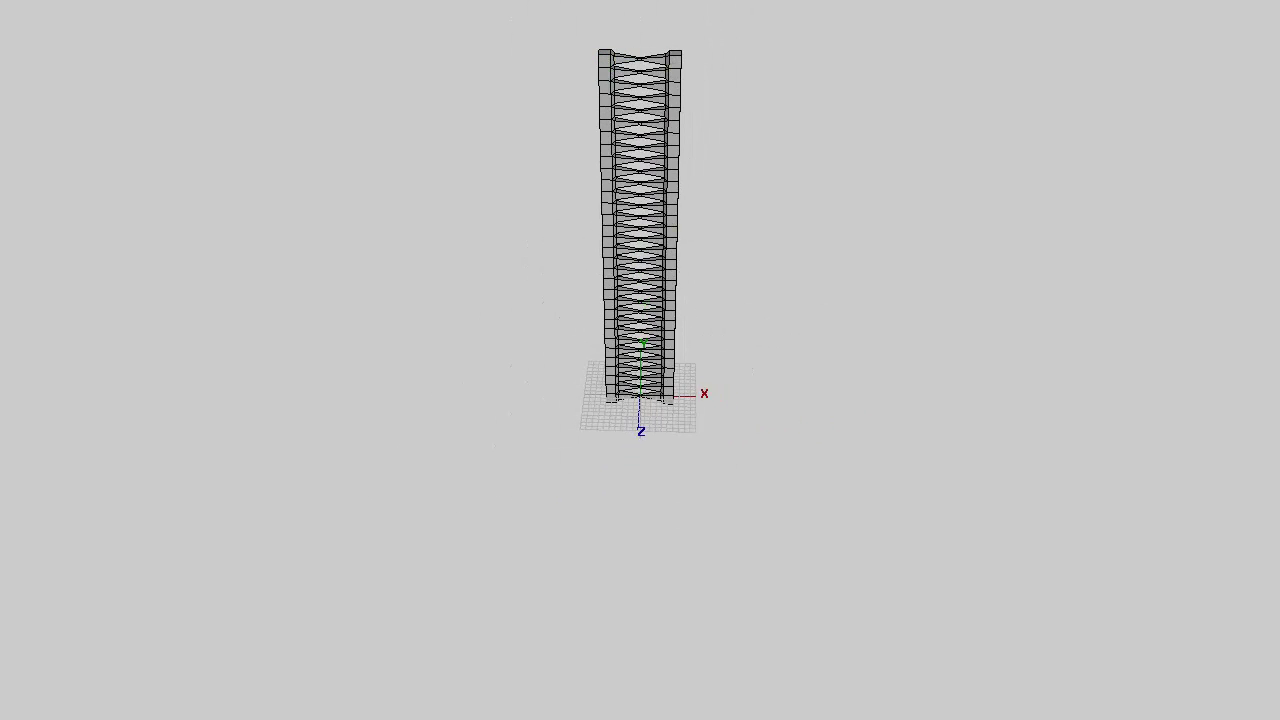
Box-select the entire tower, weld its coincident vertices, and reselect all its faces
drag(551, 20, 768, 560)
right_click(752, 150)
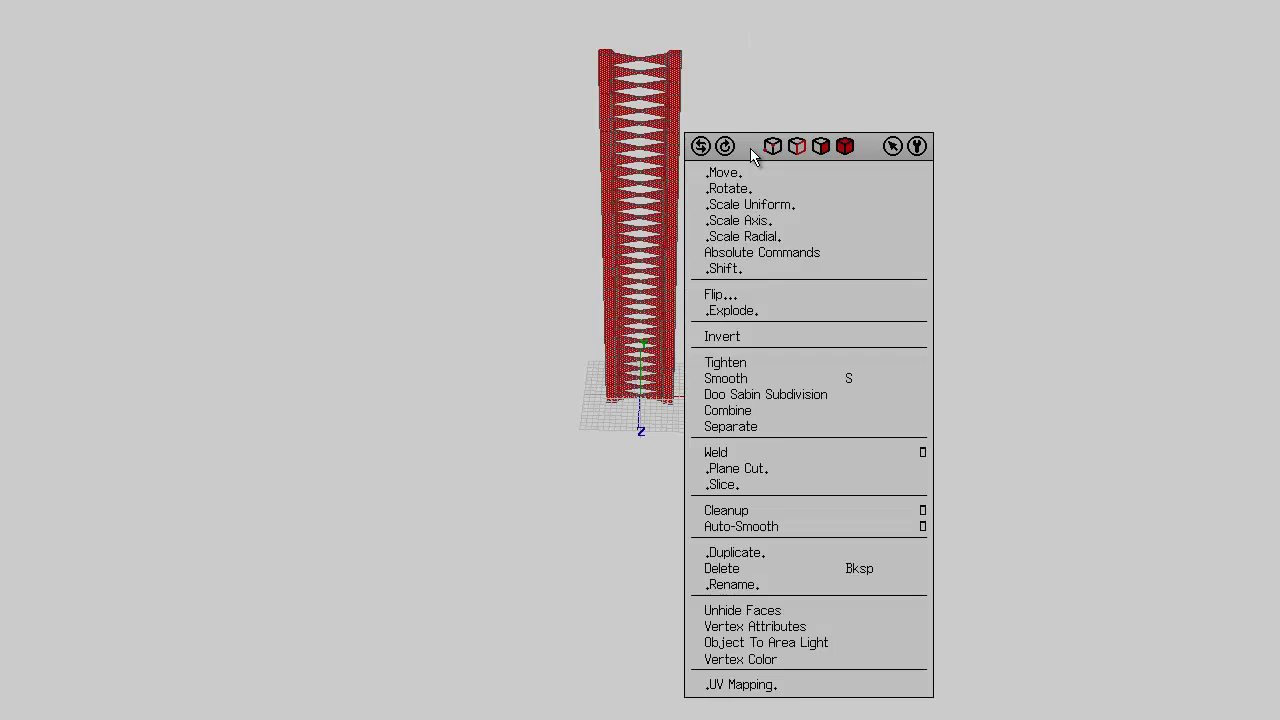
click(771, 451)
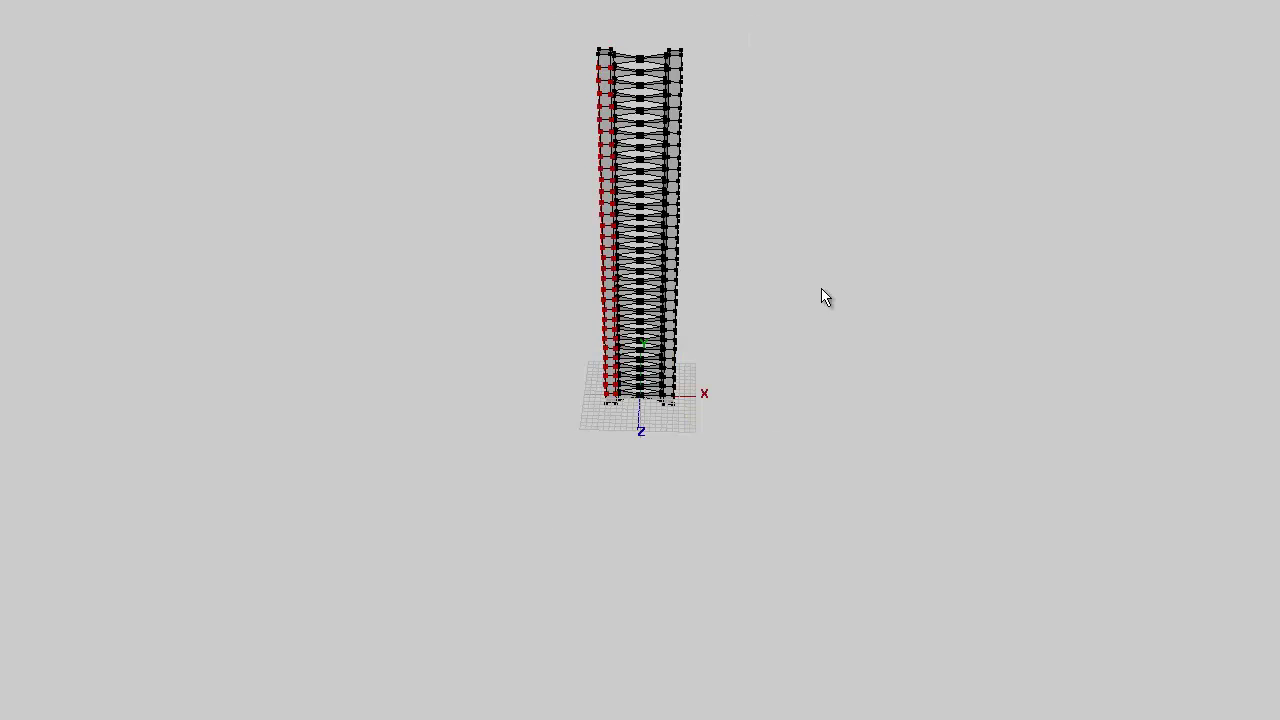
scroll(826, 290, up, 3)
middle_drag(874, 200, 640, 375)
scroll(700, 330, down, 3)
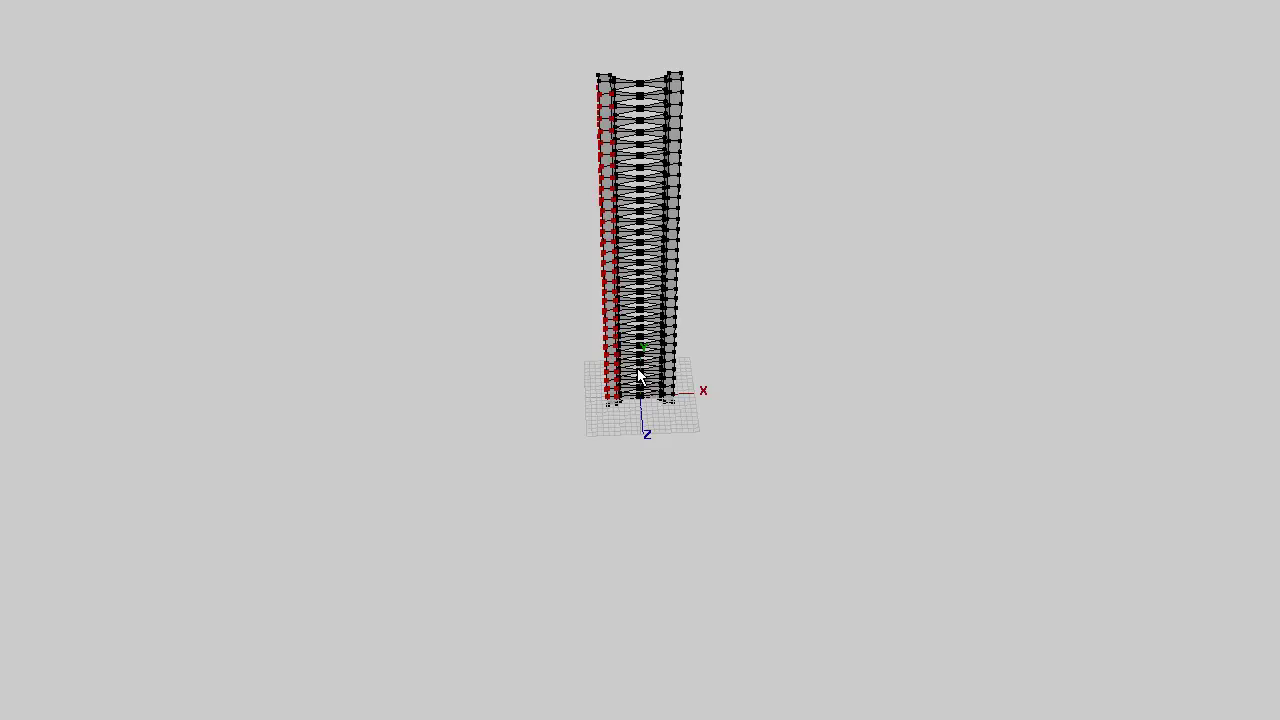
key(b)
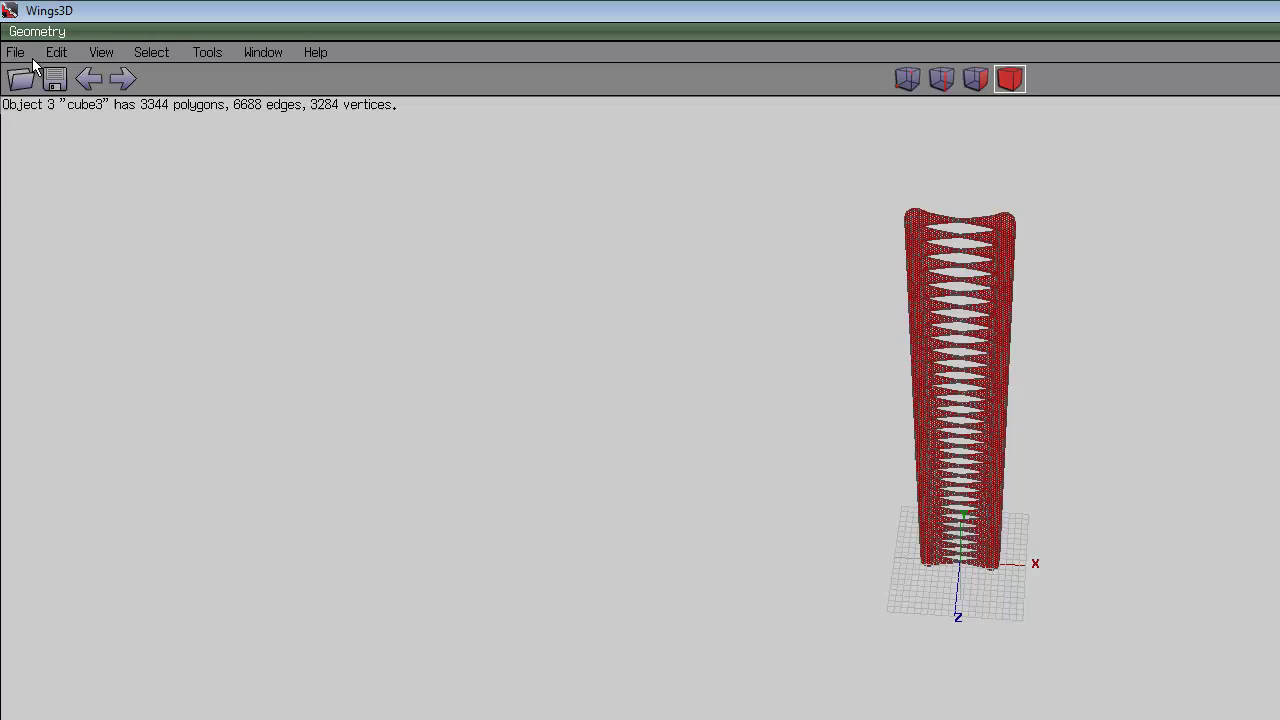
Export the tower as a Wavefront OBJ file named Helix_test
click(18, 53)
mouse_move(110, 265)
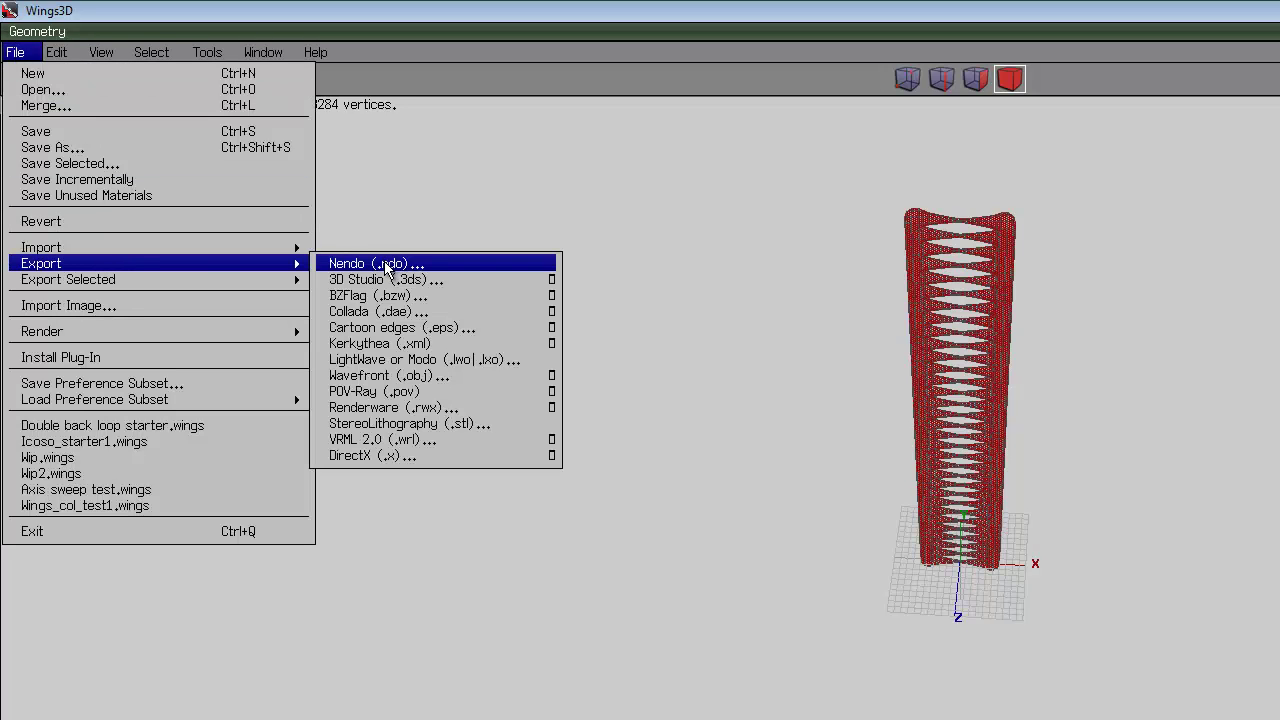
click(400, 375)
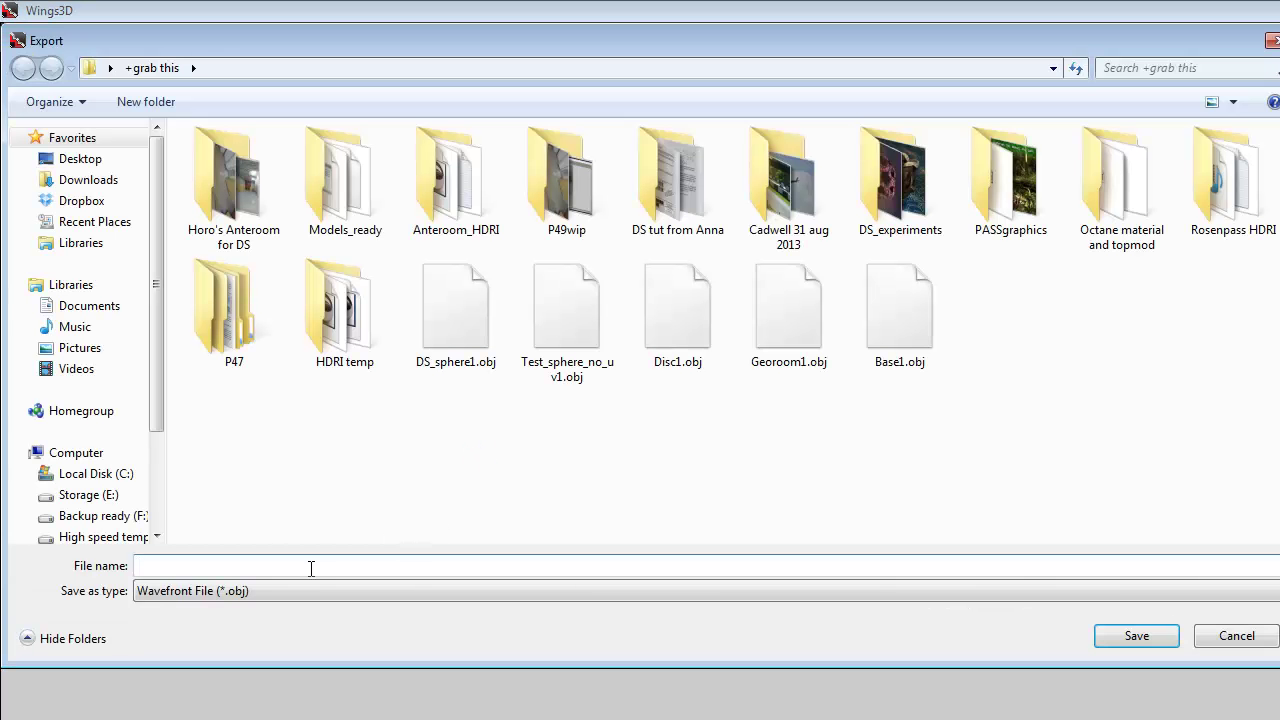
text(Hel)
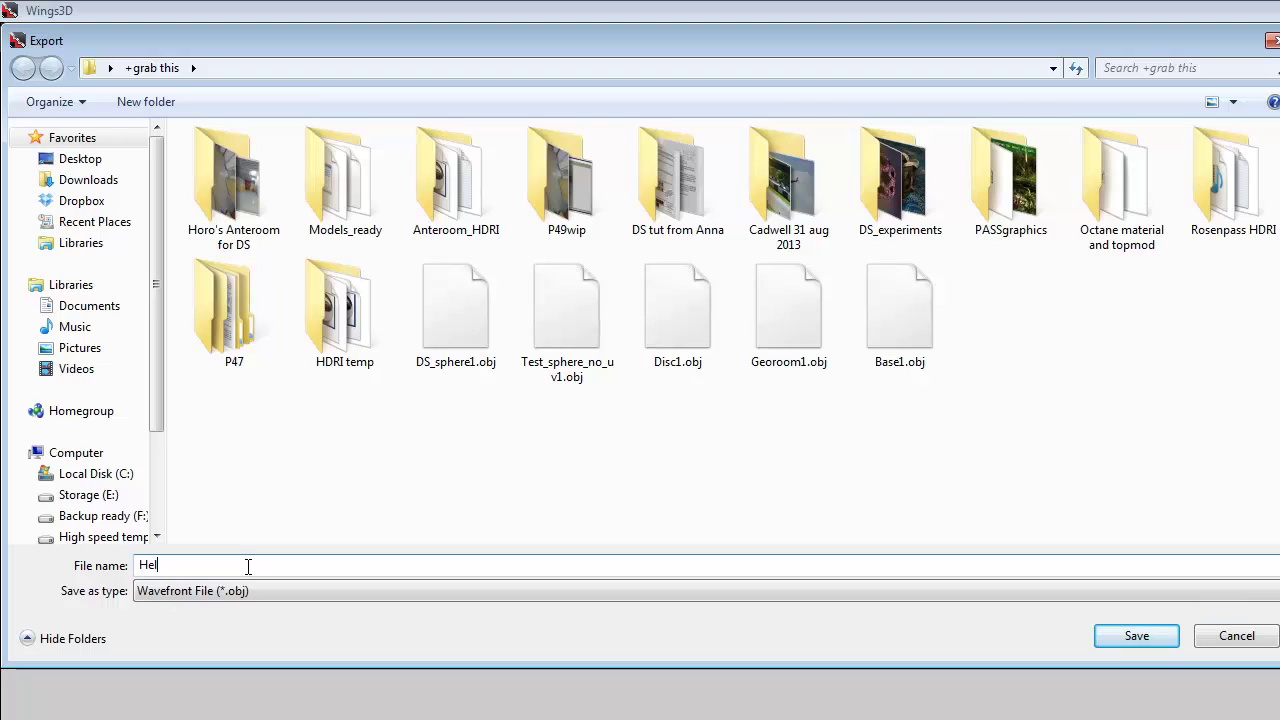
text(ix_test1)
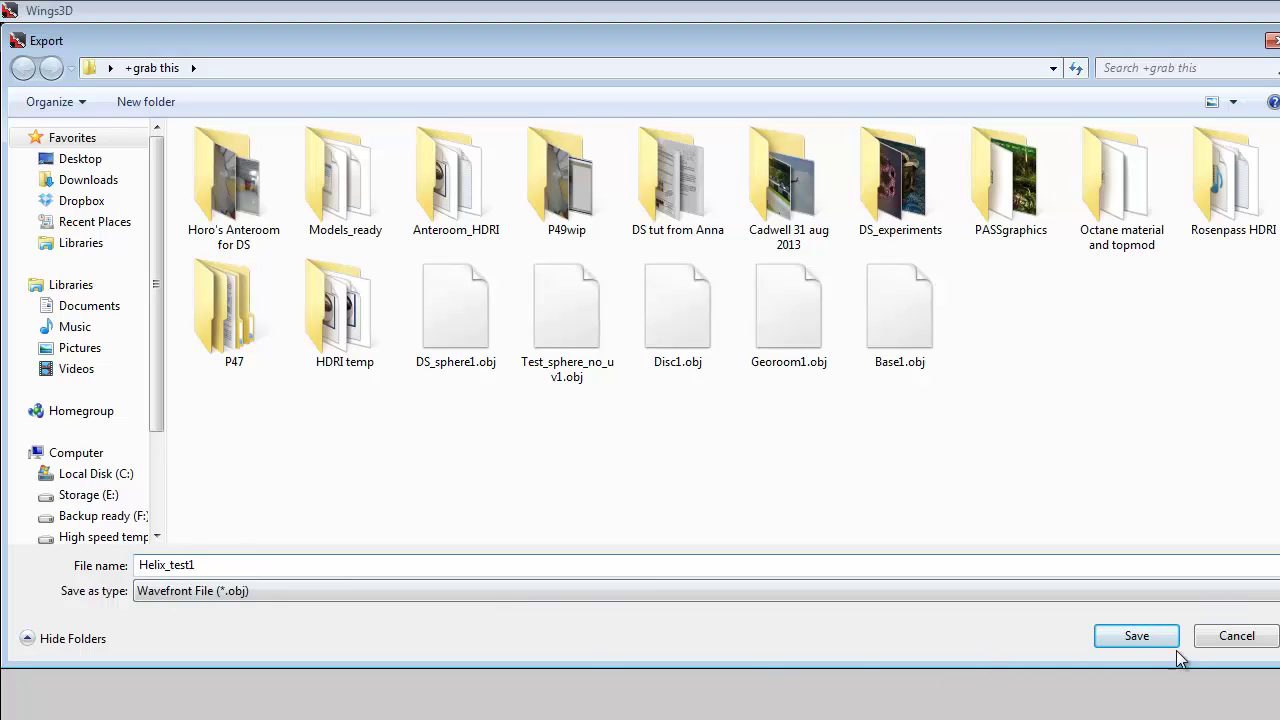
click(1136, 636)
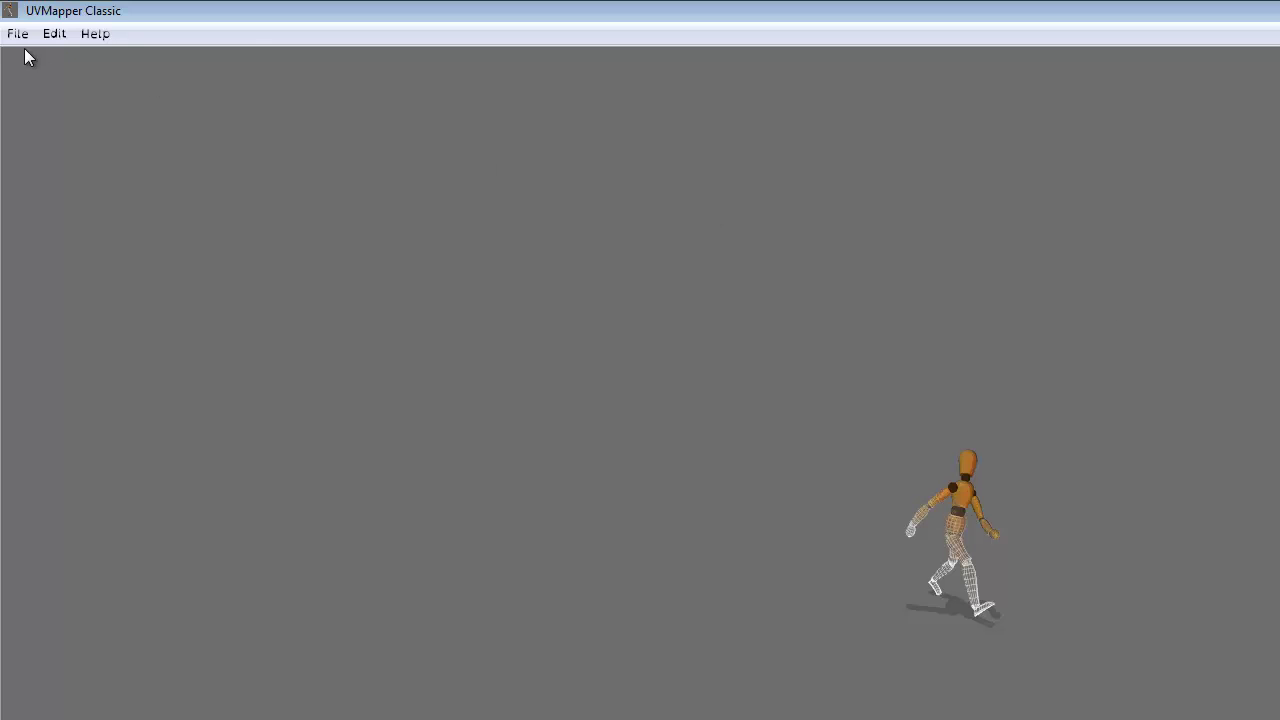
Load Helix_test1.obj and give it a 1024 planar UV map along the Z axis
click(17, 33)
click(20, 3)
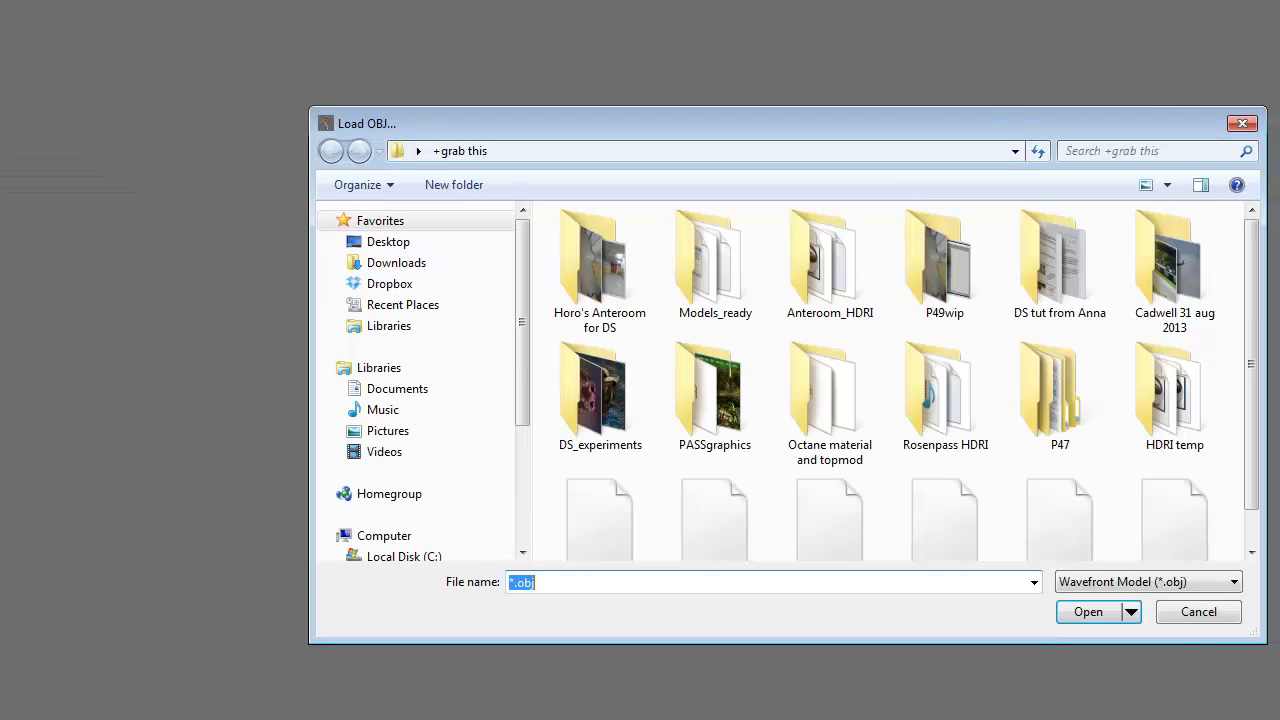
scroll(1262, 300, down, 1)
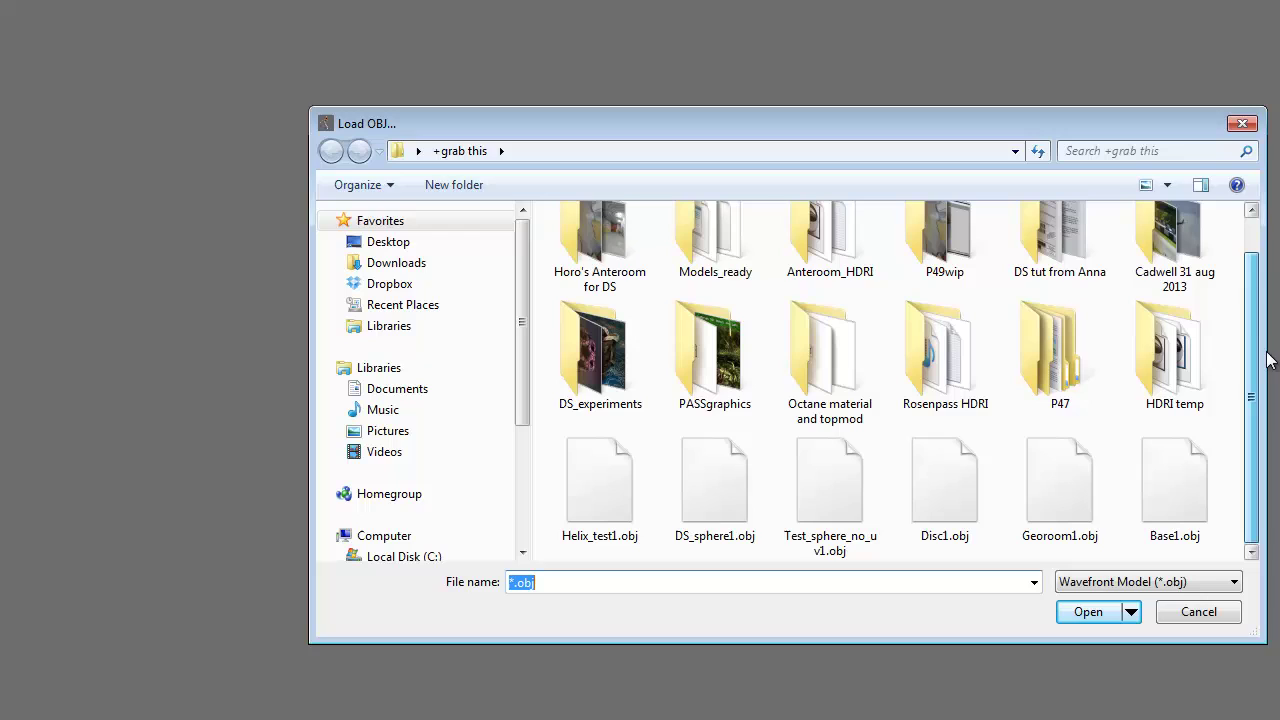
click(600, 487)
click(1088, 612)
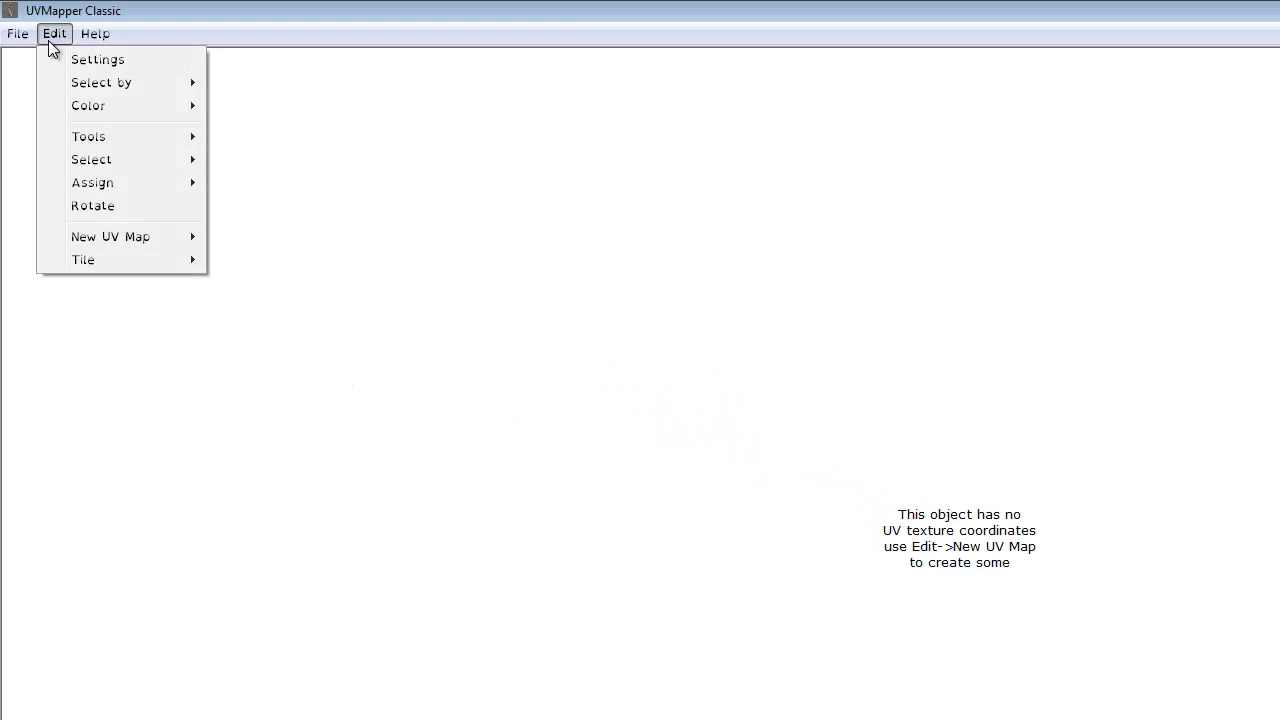
mouse_move(179, 236)
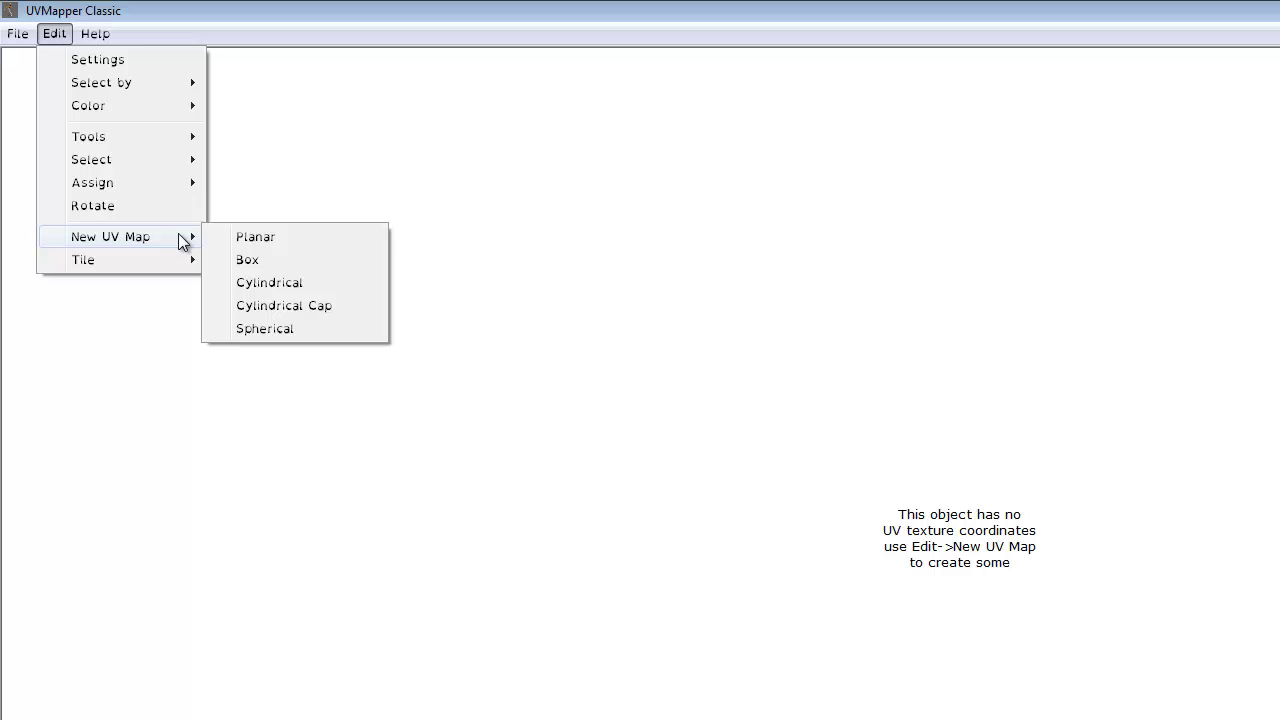
click(254, 240)
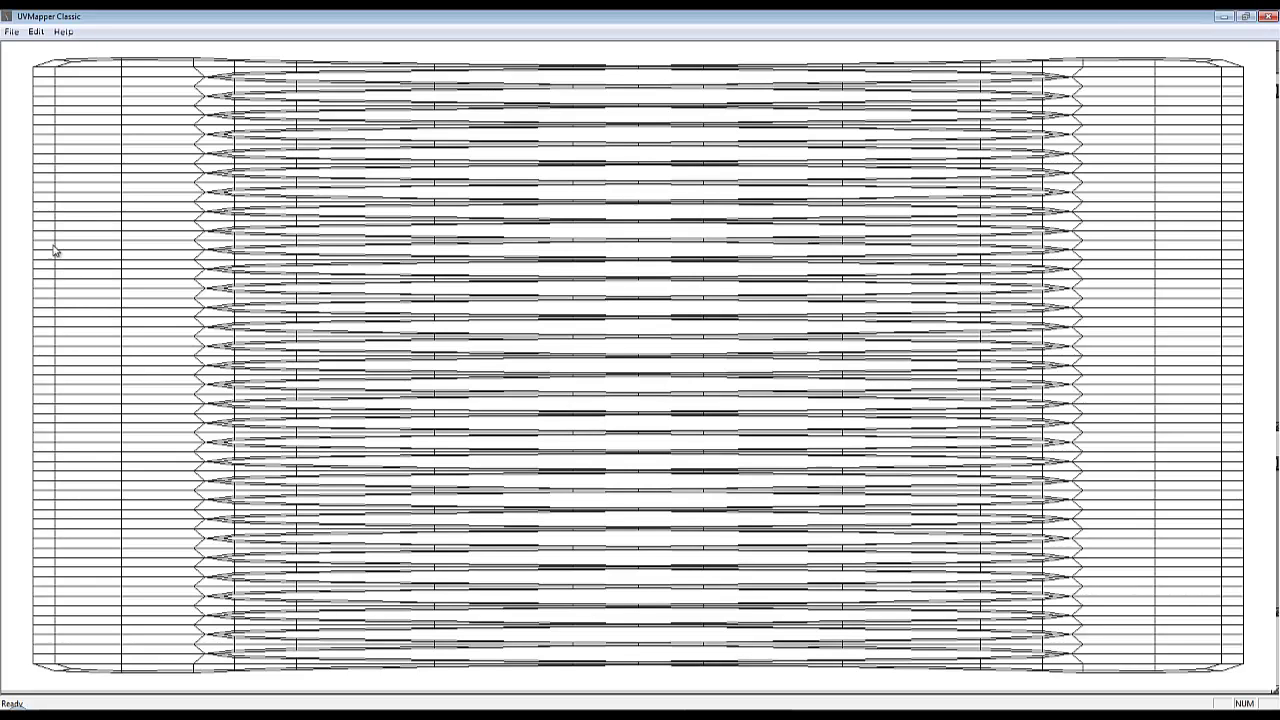
Save the UV-mapped model over Helix_test1.obj with the default OBJ export options
click(11, 31)
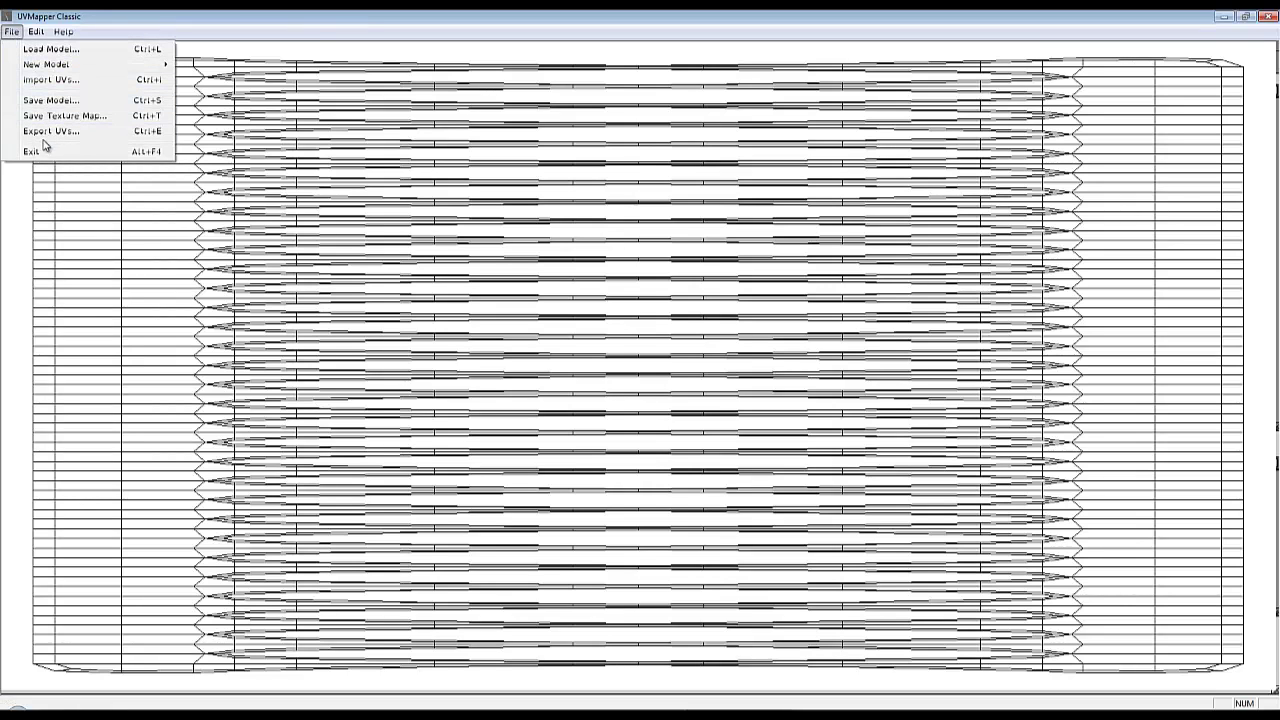
click(47, 101)
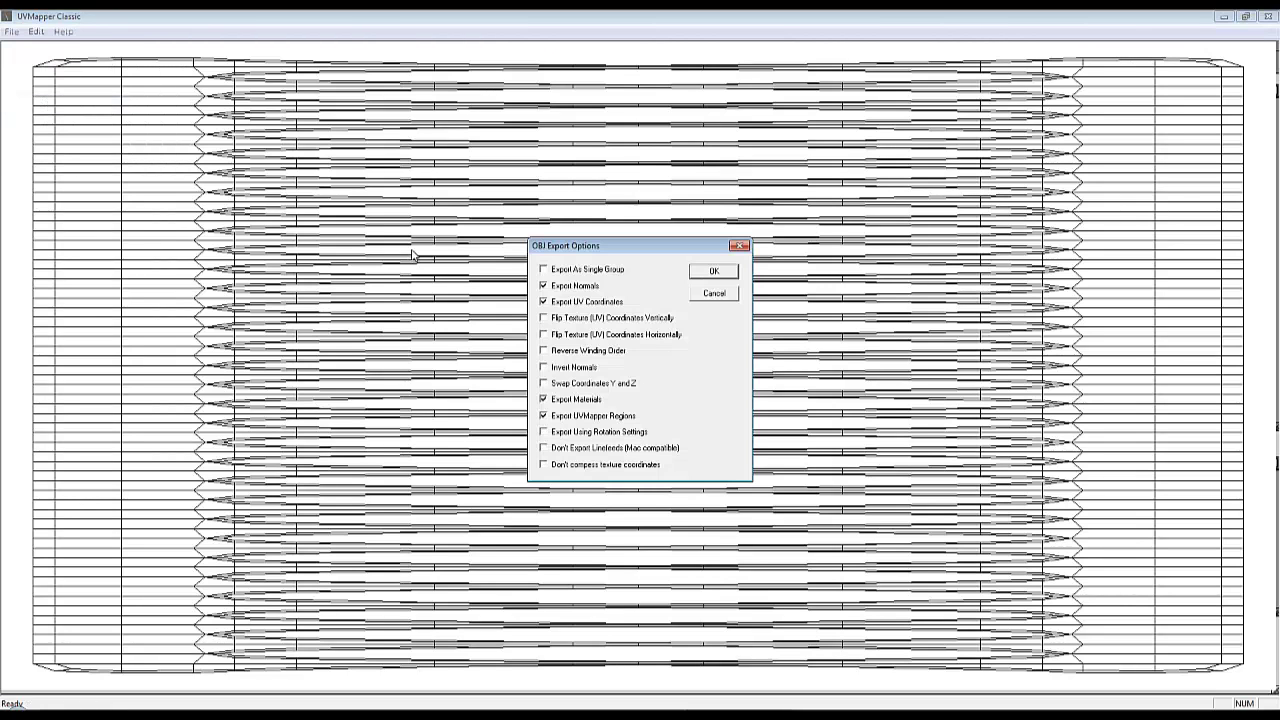
click(714, 272)
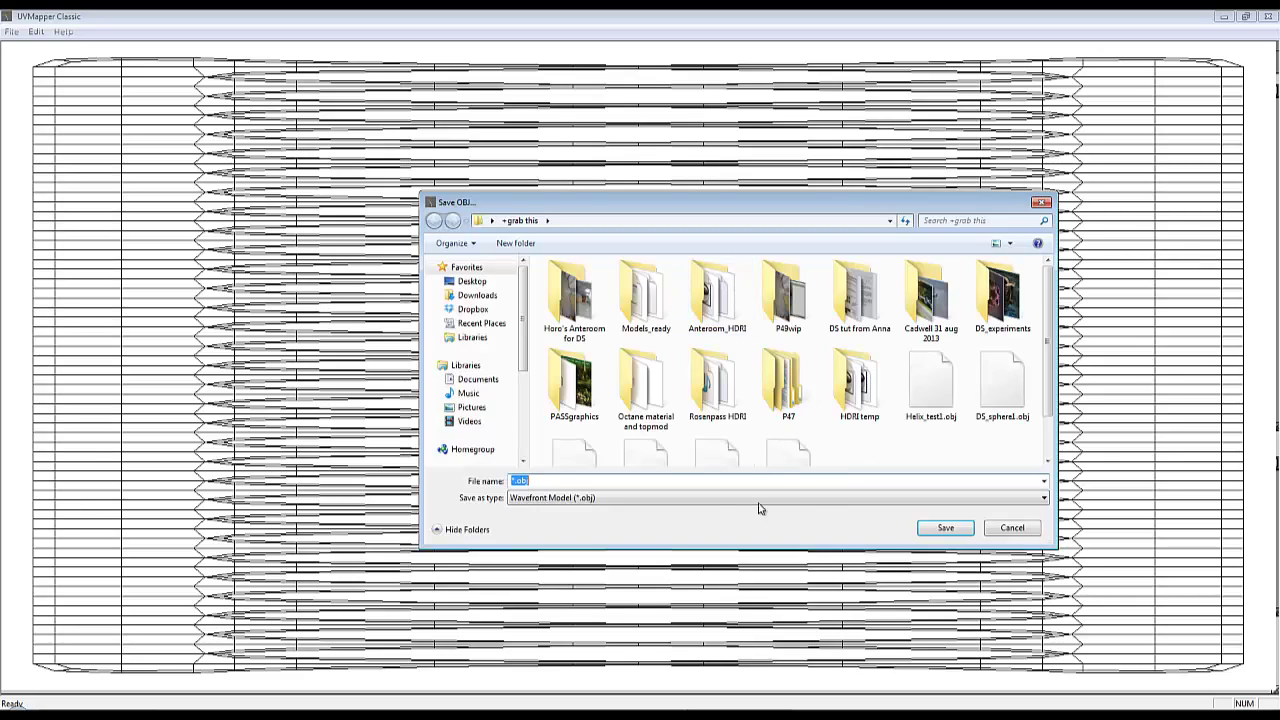
click(950, 400)
click(941, 529)
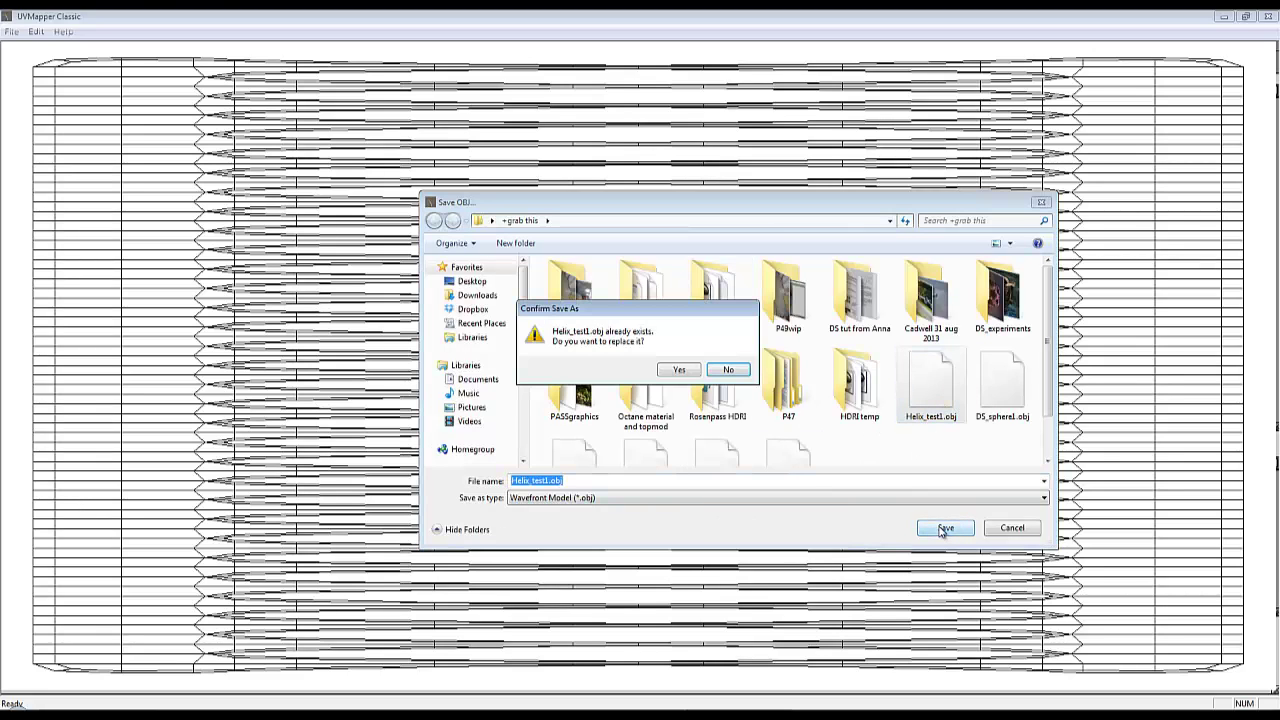
click(679, 370)
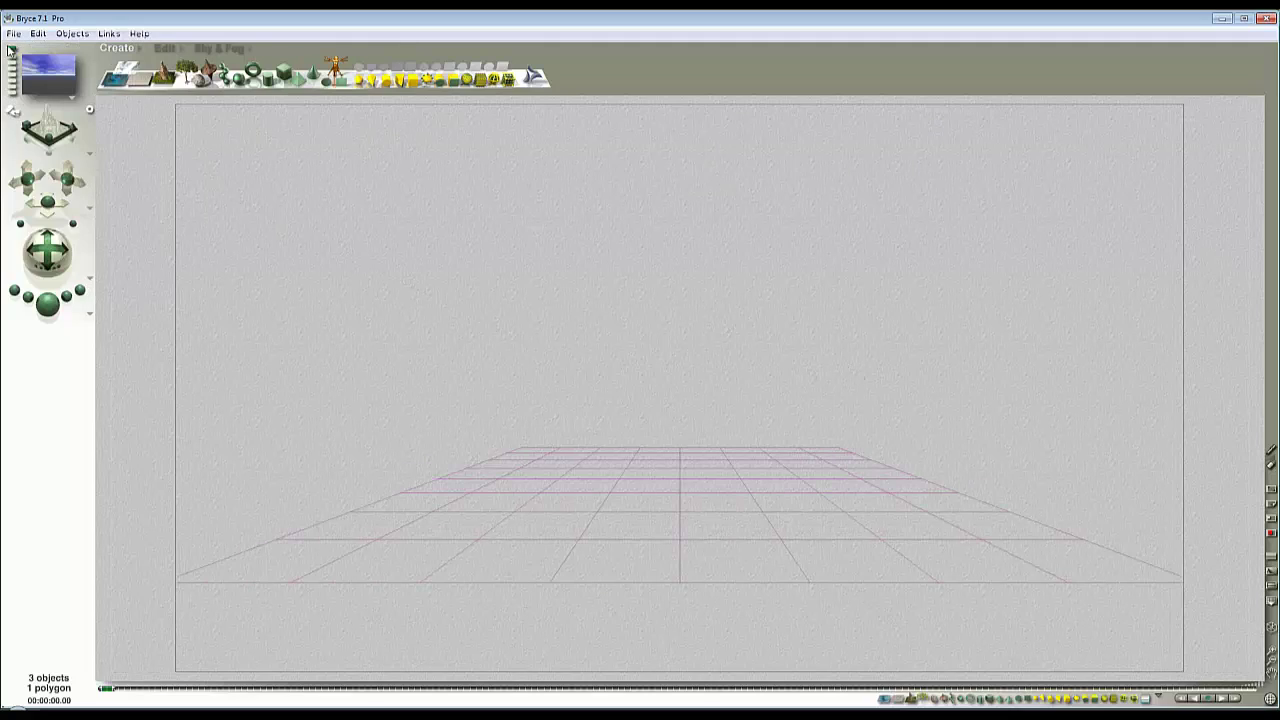
Import Helix_test1.obj into the scene, accepting the OBJ import settings
click(14, 33)
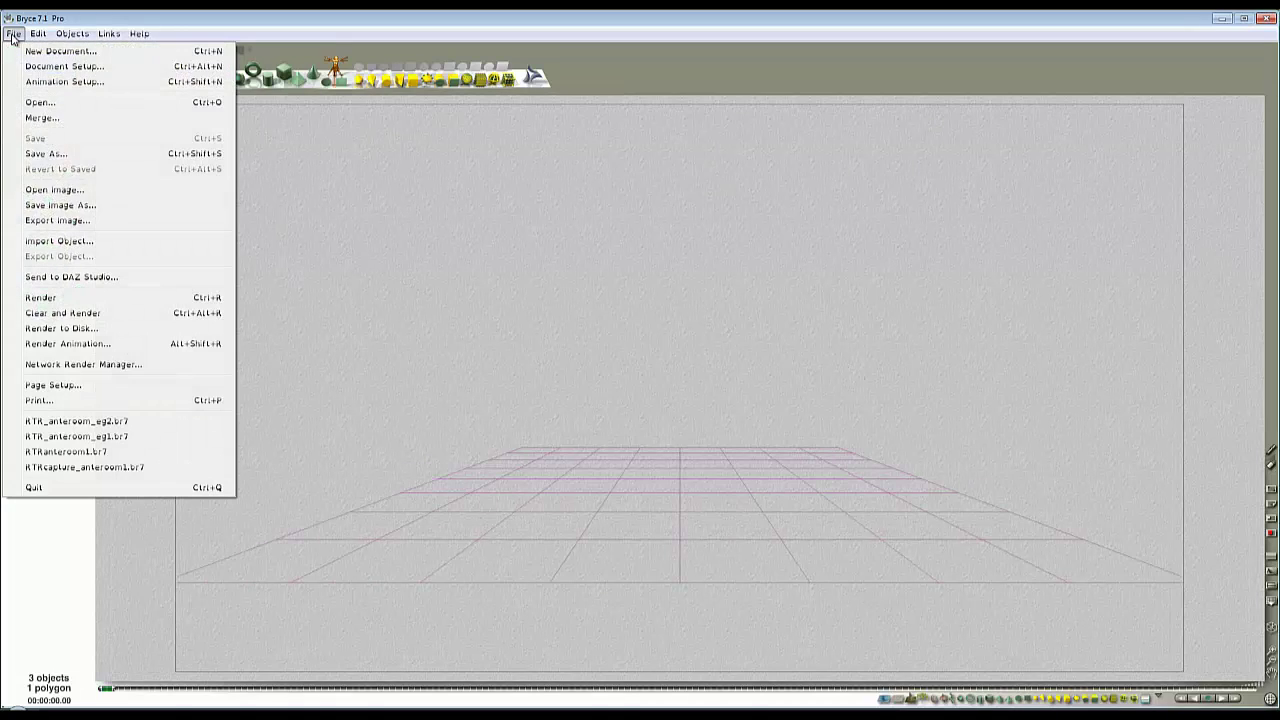
click(62, 240)
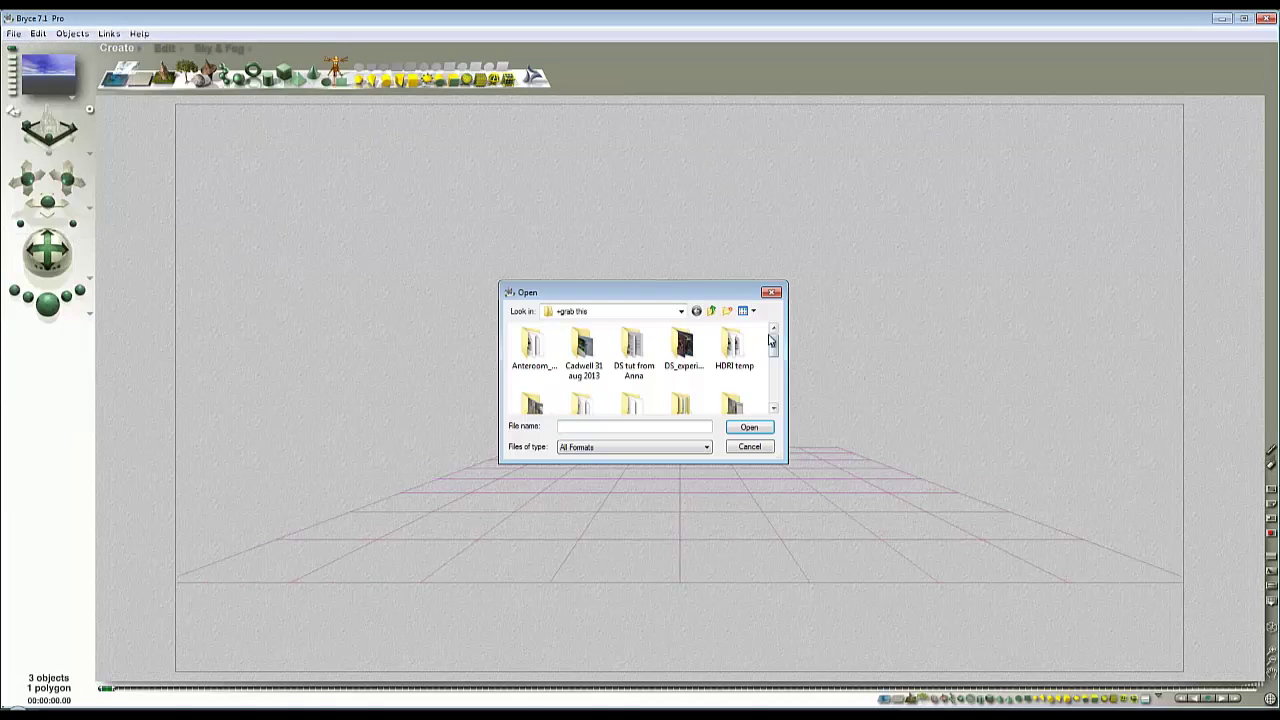
scroll(646, 385, down, 3)
click(646, 385)
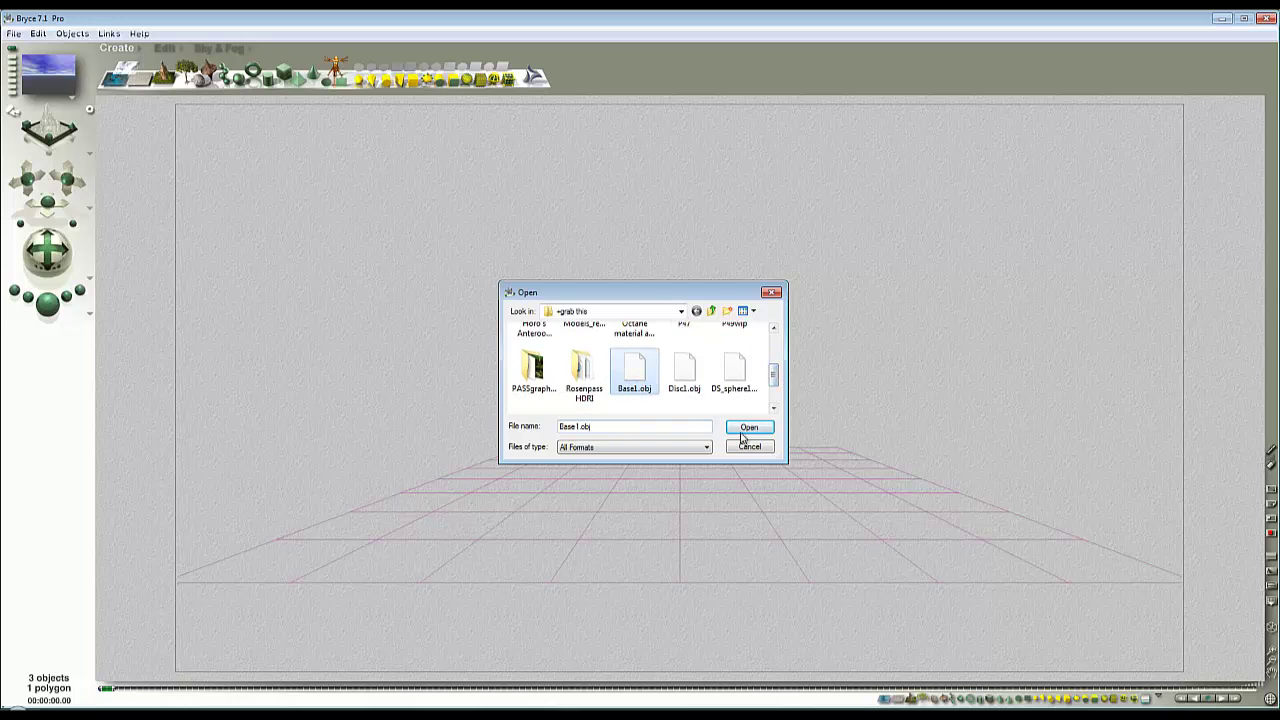
scroll(641, 392, down, 2)
click(638, 385)
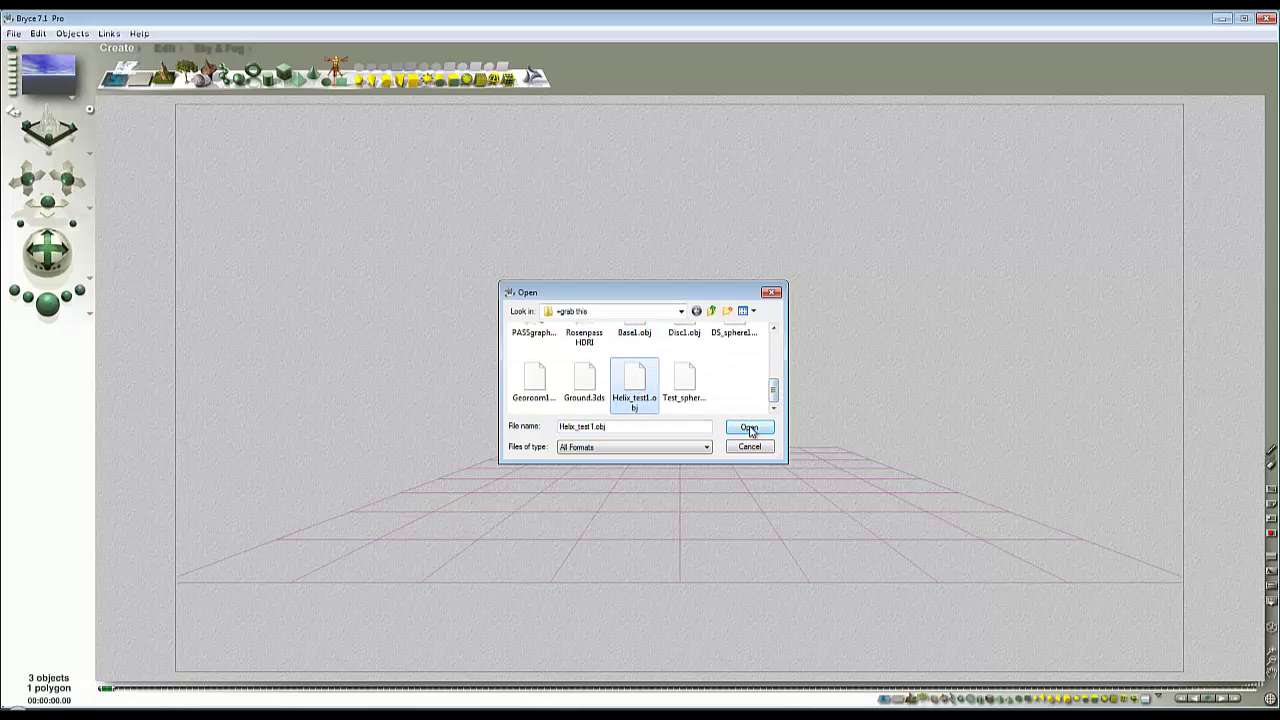
click(750, 428)
click(689, 412)
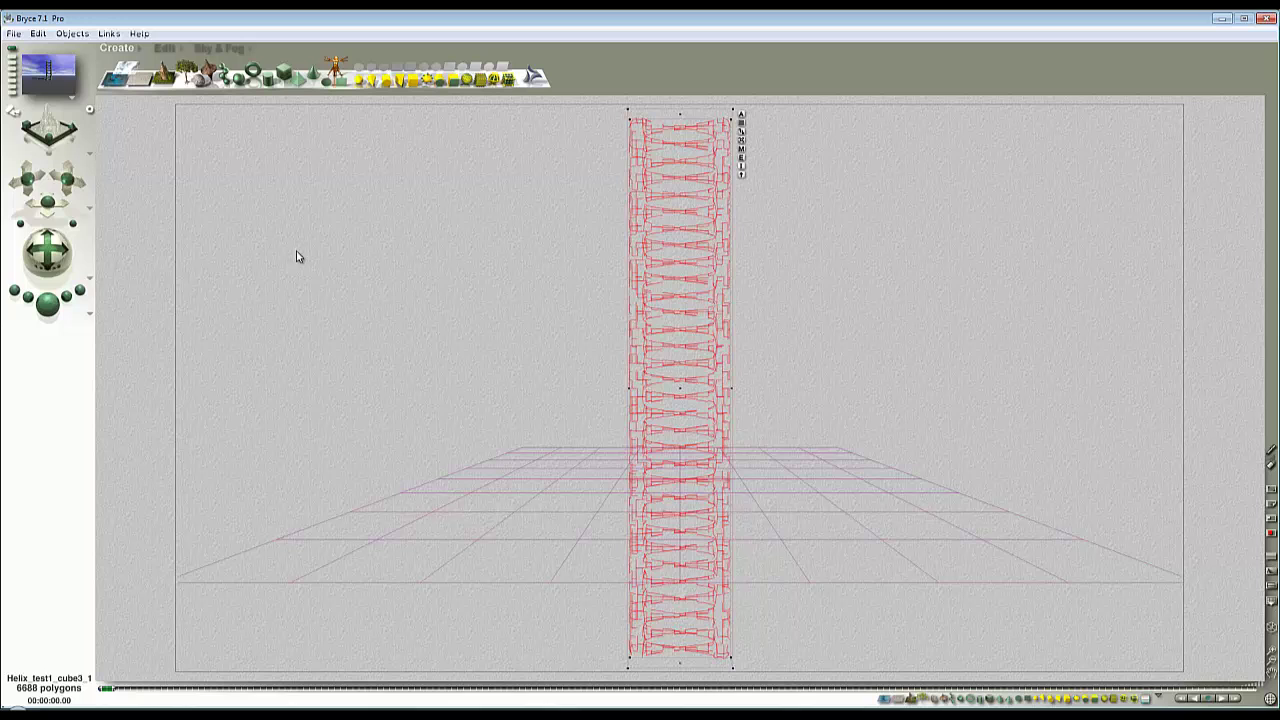
Deselect the helix and reposition the camera to frame the tower
click(517, 231)
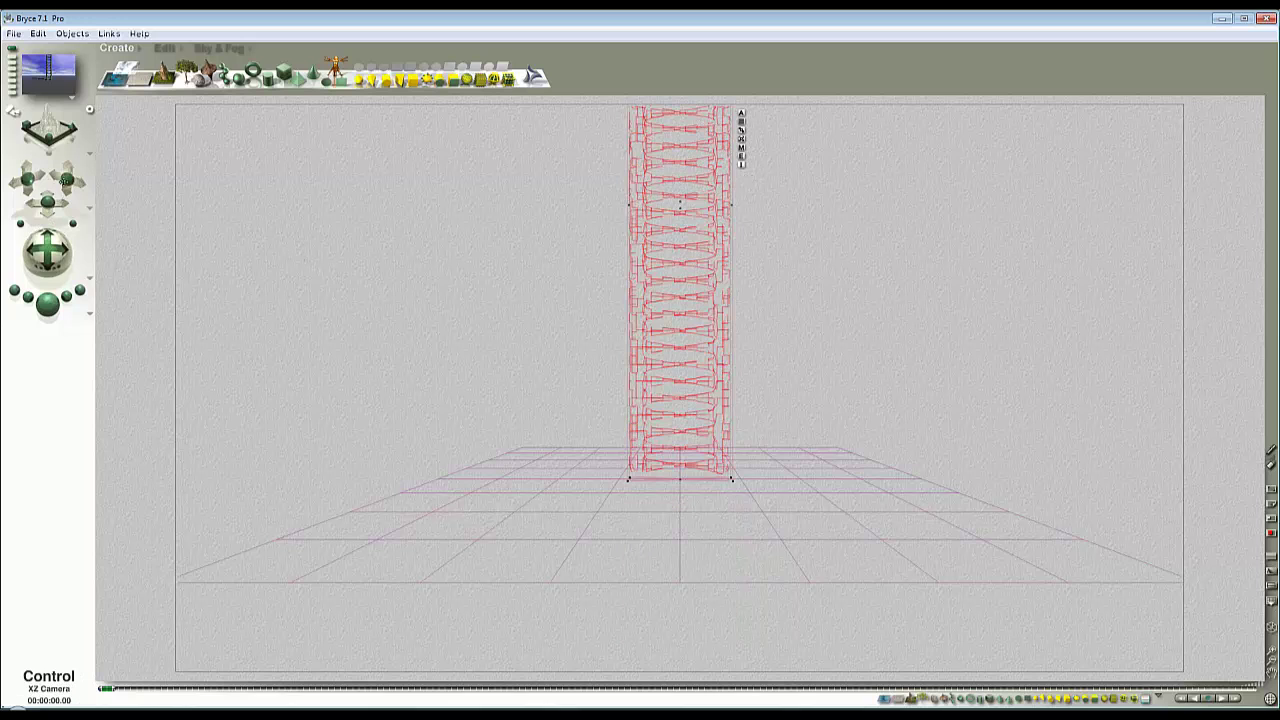
drag(48, 204, 66, 180)
drag(68, 242, 33, 252)
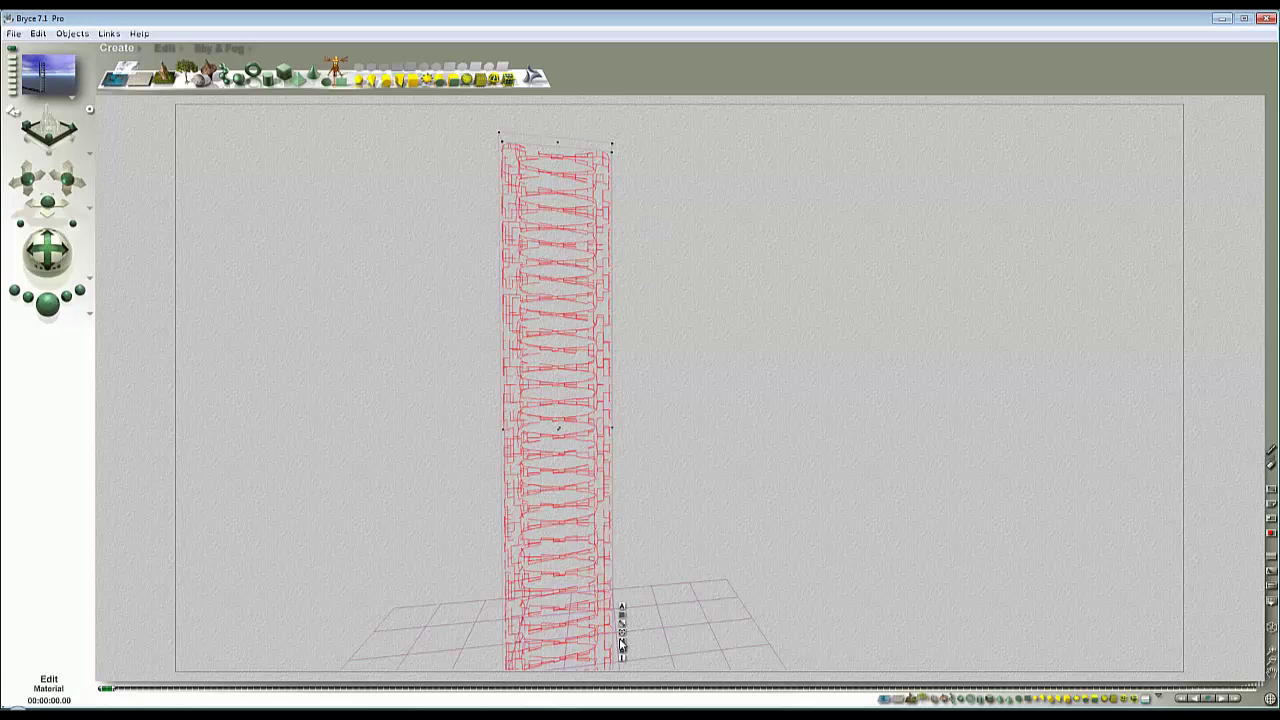
Apply the Rainbow texture from the Shared mats presets to the helix's material
click(621, 647)
click(470, 196)
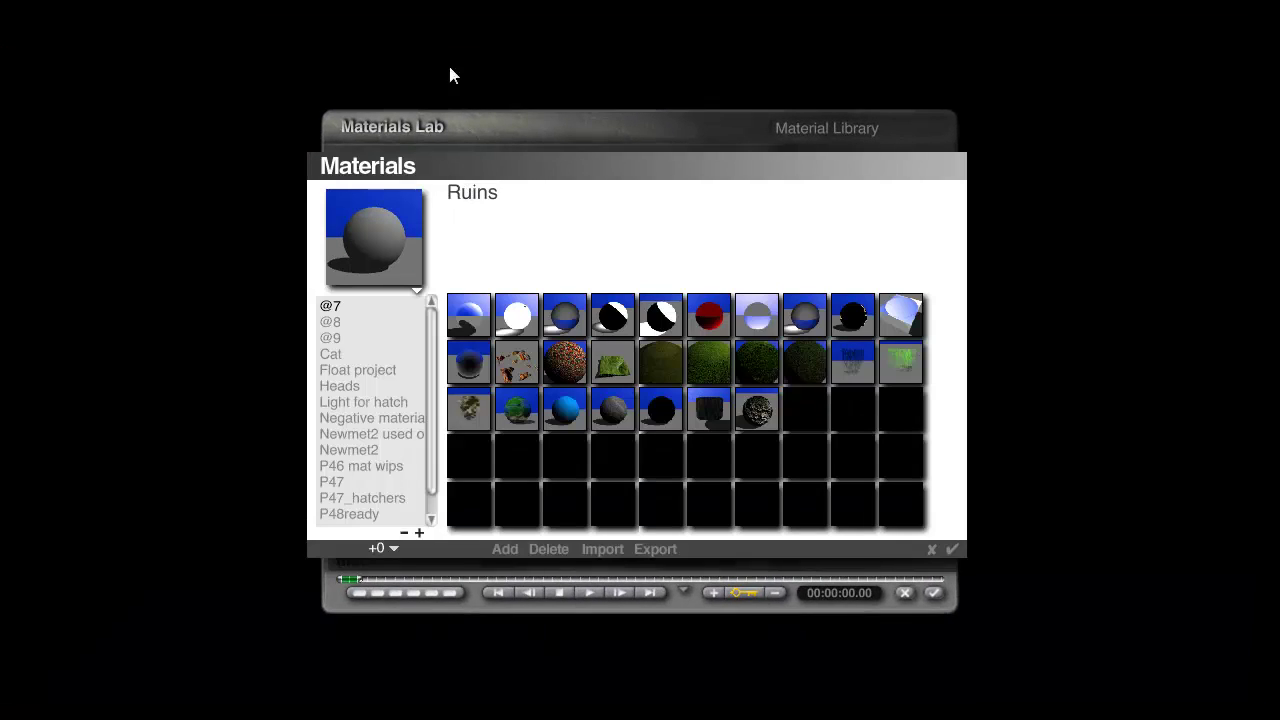
click(335, 341)
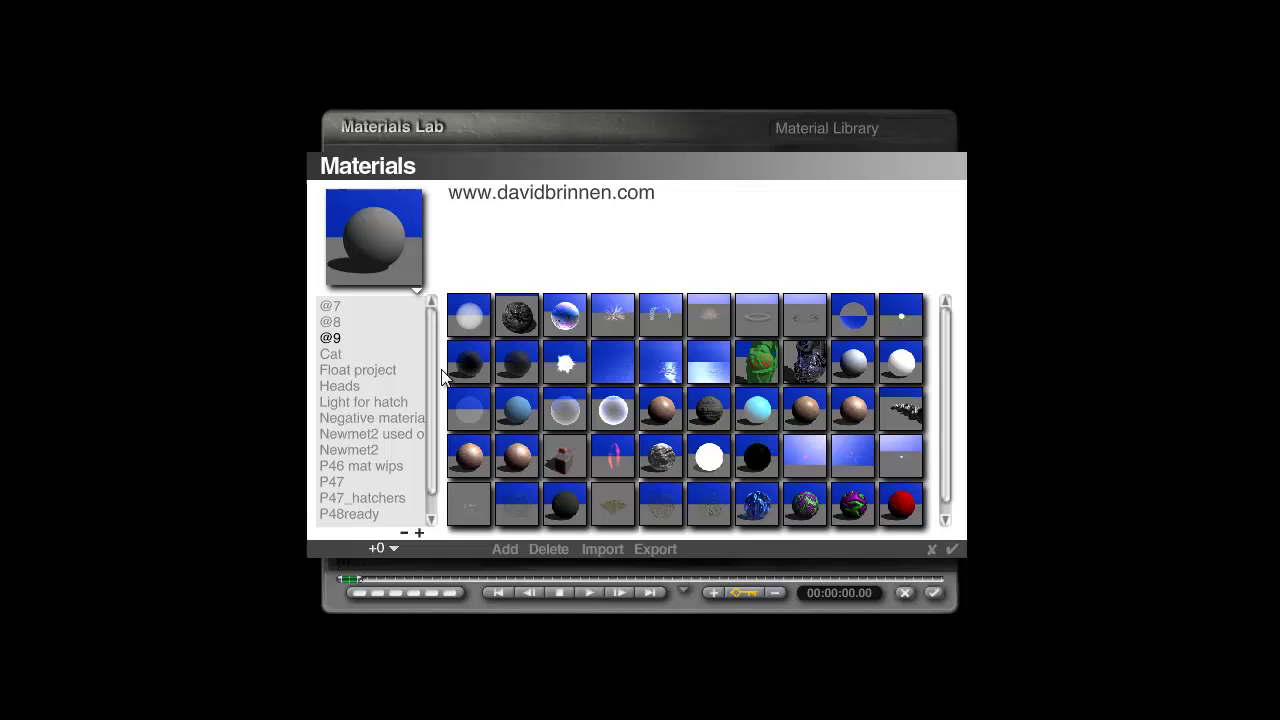
scroll(421, 490, down, 3)
click(378, 517)
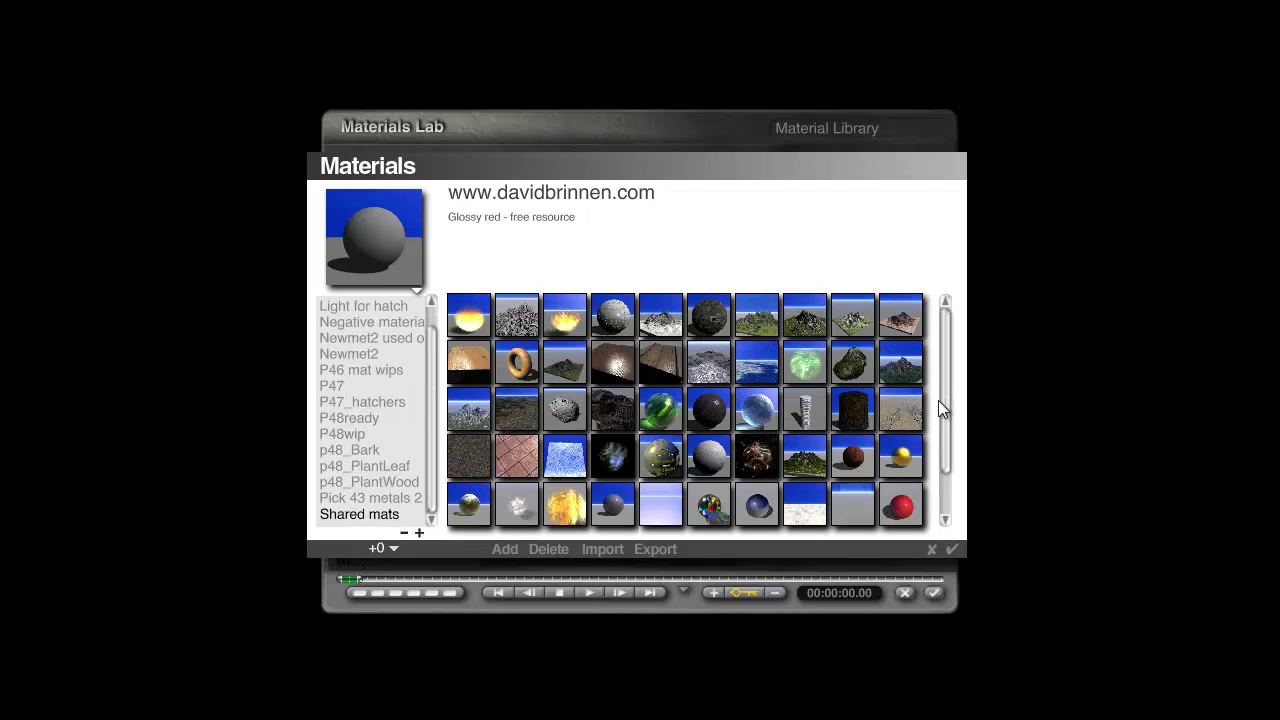
drag(940, 405, 951, 456)
click(625, 512)
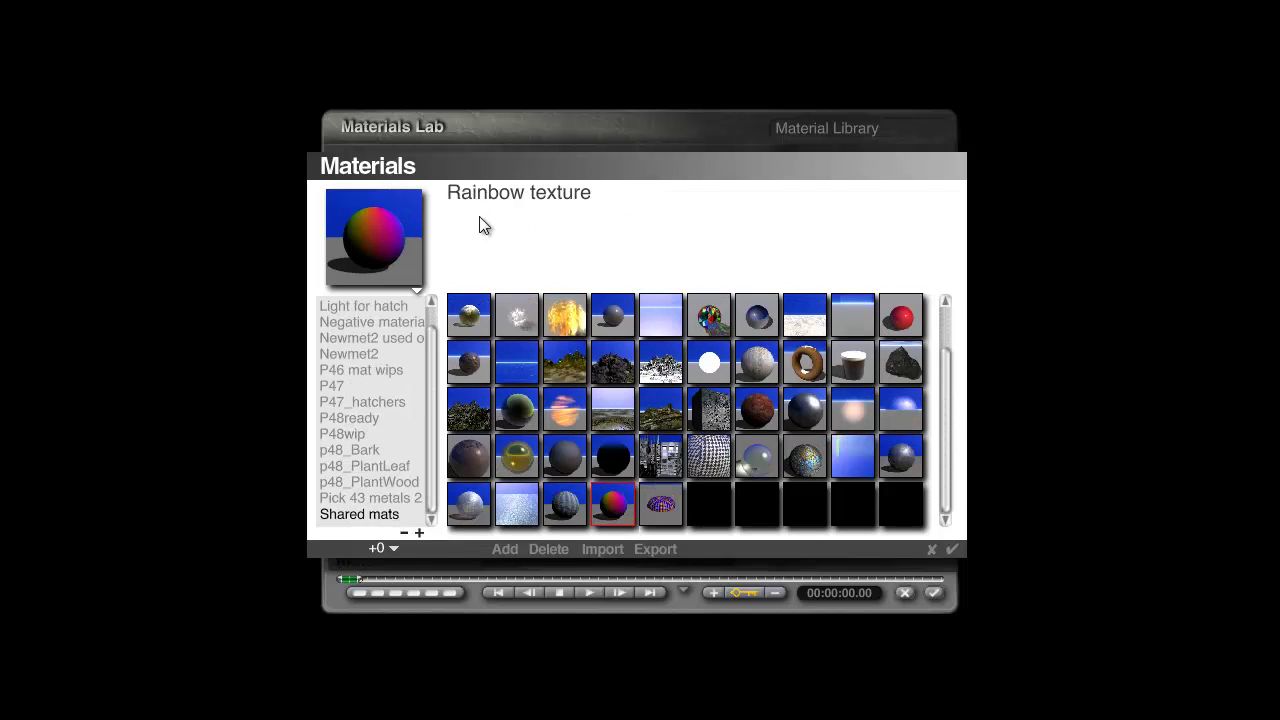
Apply the Rainbow texture and change its mapping from Spherical to Parametric
click(954, 551)
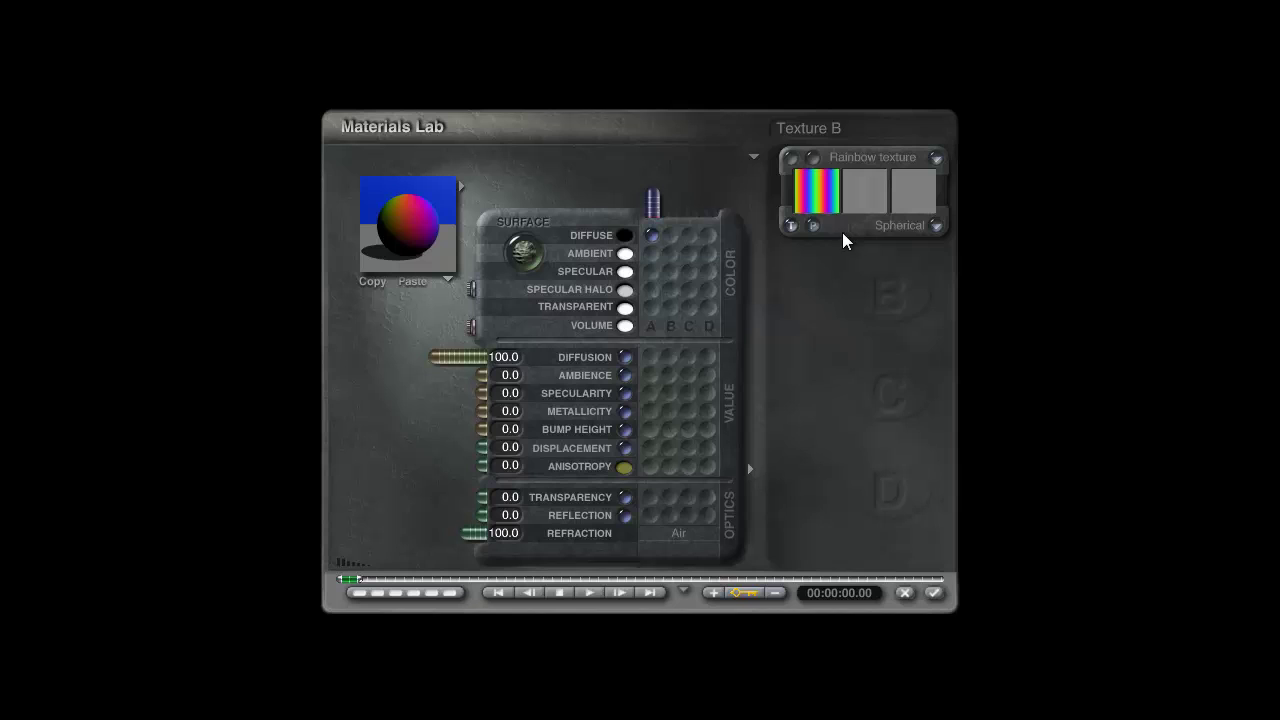
click(935, 227)
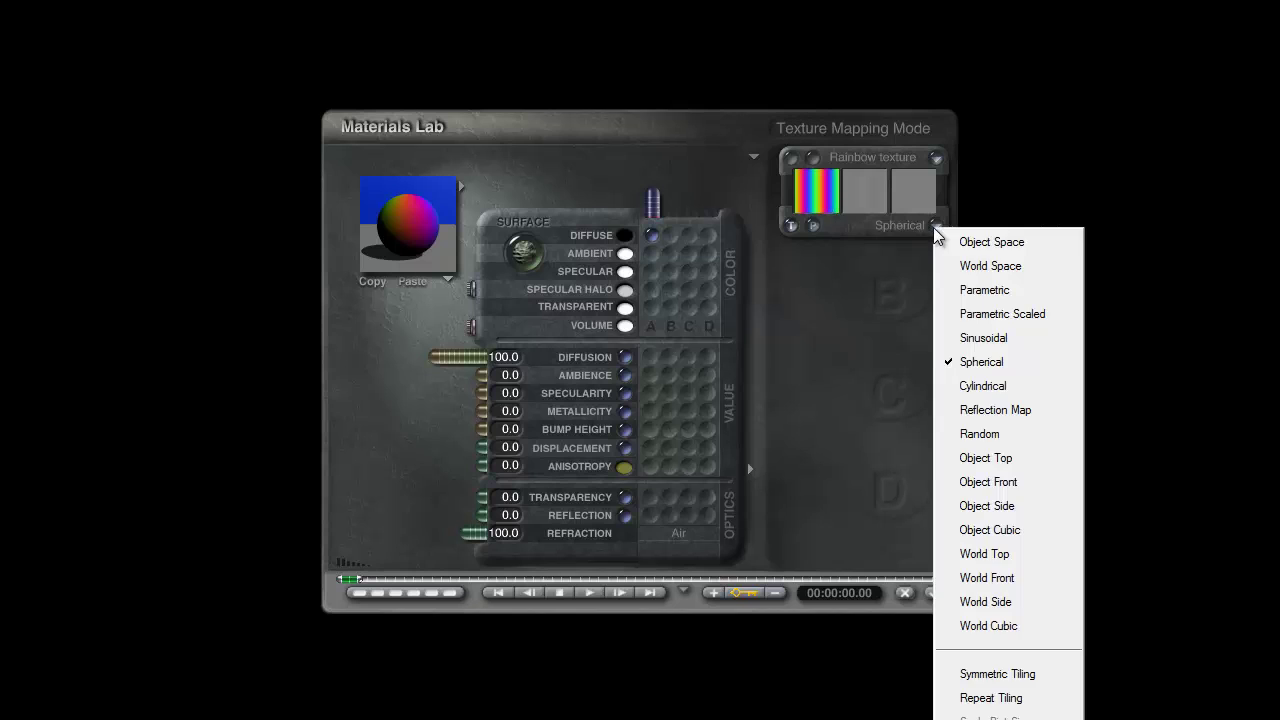
click(983, 289)
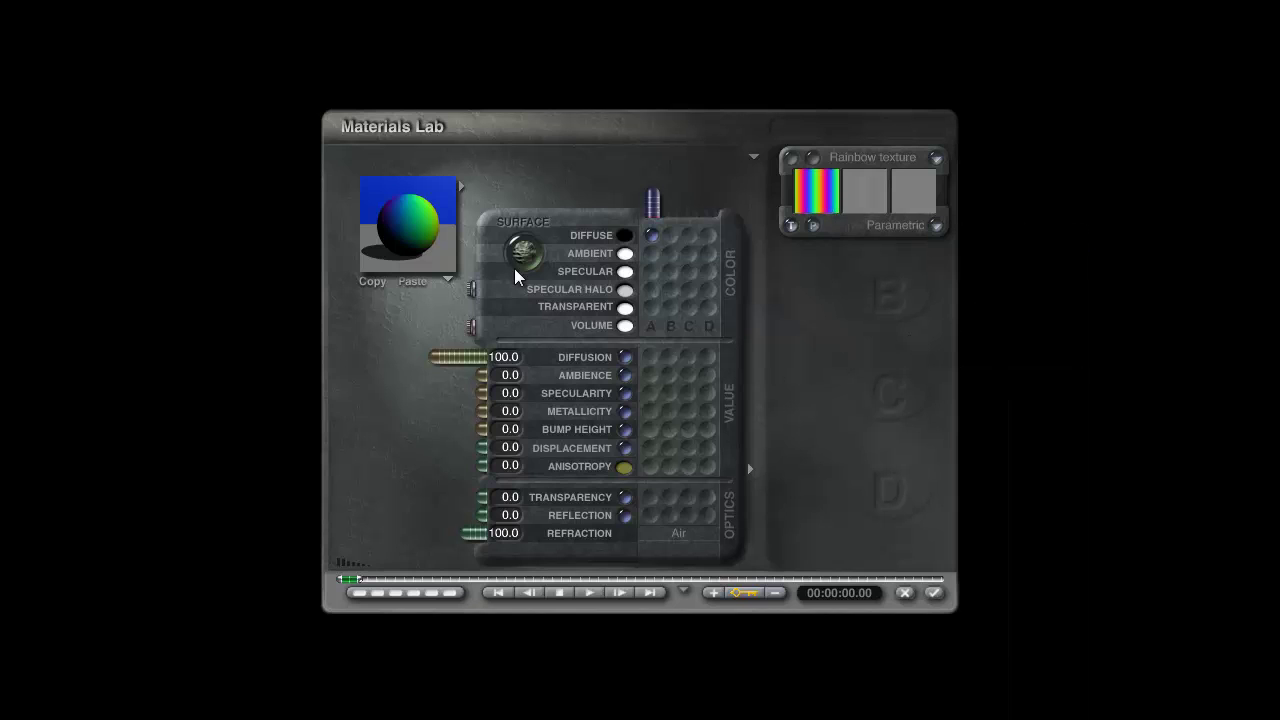
Preview the material on the actual helix selection and adjust the preview angle
click(449, 282)
click(503, 472)
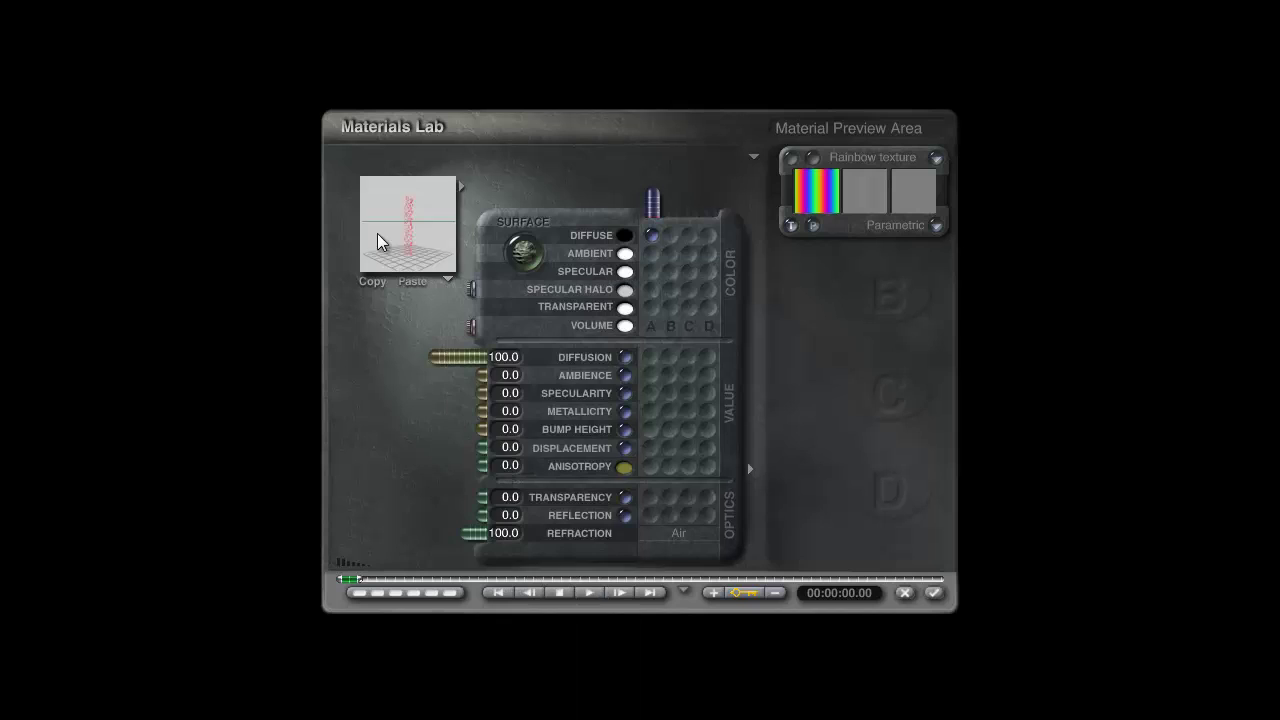
mouse_move(413, 250)
mouse_down()
mouse_move(403, 254)
mouse_move(406, 240)
mouse_move(397, 255)
mouse_move(403, 234)
mouse_move(421, 256)
mouse_move(411, 251)
mouse_move(429, 216)
mouse_move(420, 249)
mouse_up()
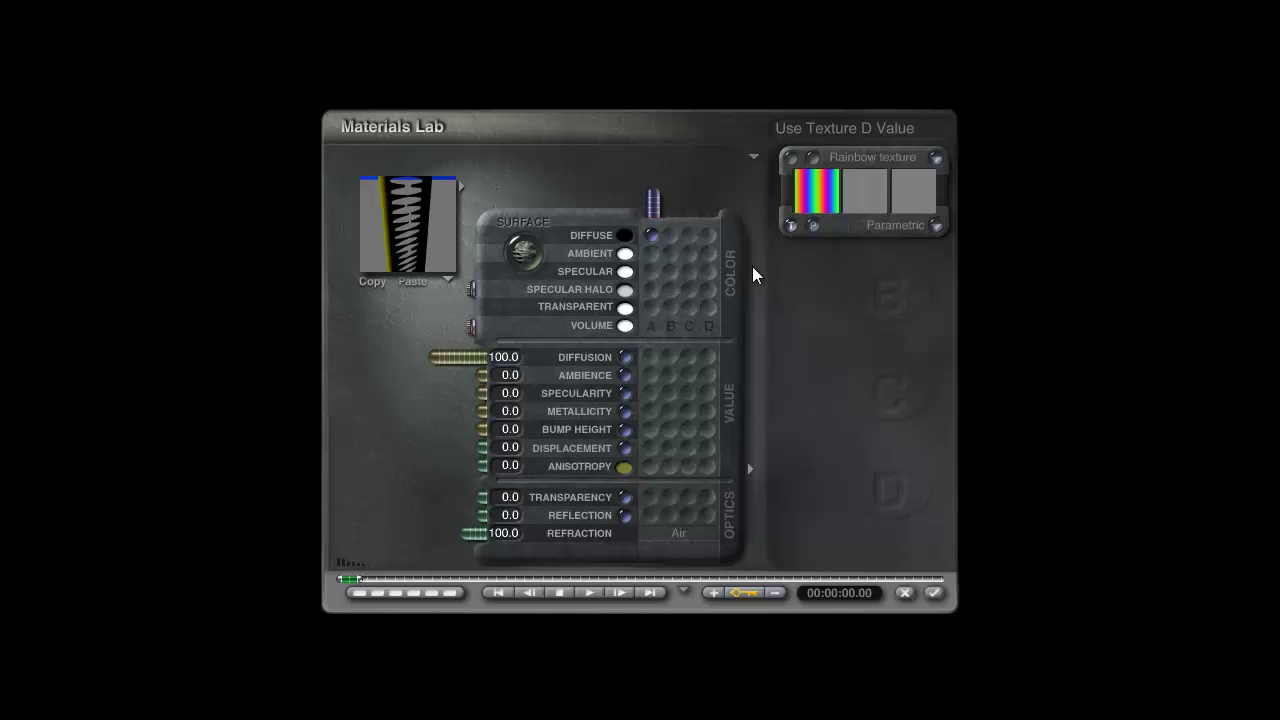
Set the Rainbow texture's scale to 5 in Edit Texture
click(791, 158)
click(878, 207)
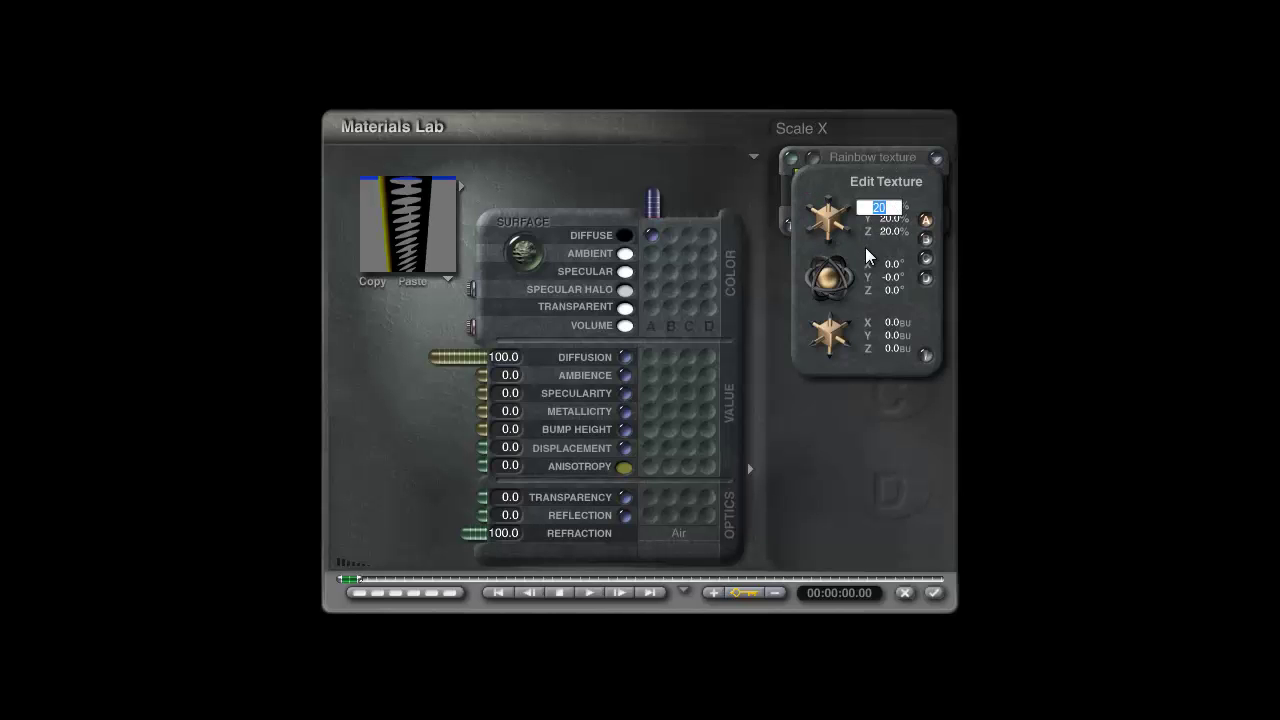
text(5)
key(Return)
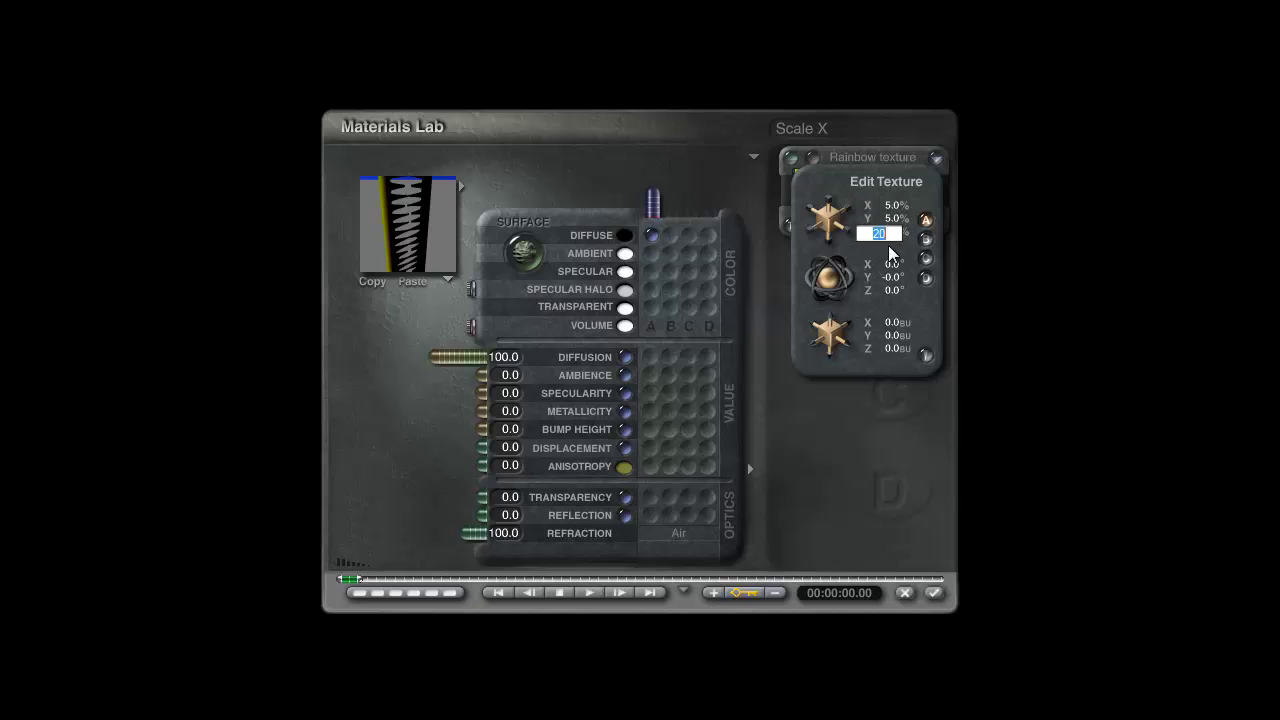
click(927, 356)
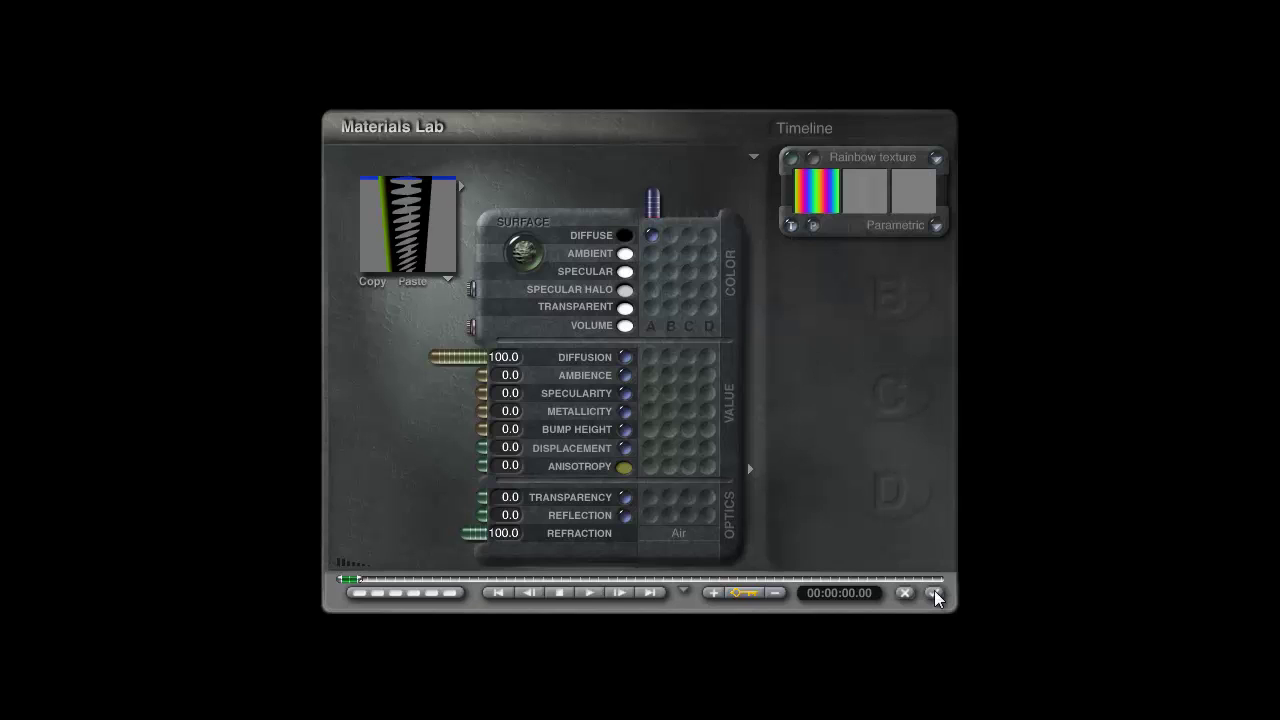
Switch the material preview to Sphere and leave the Materials Lab
click(448, 281)
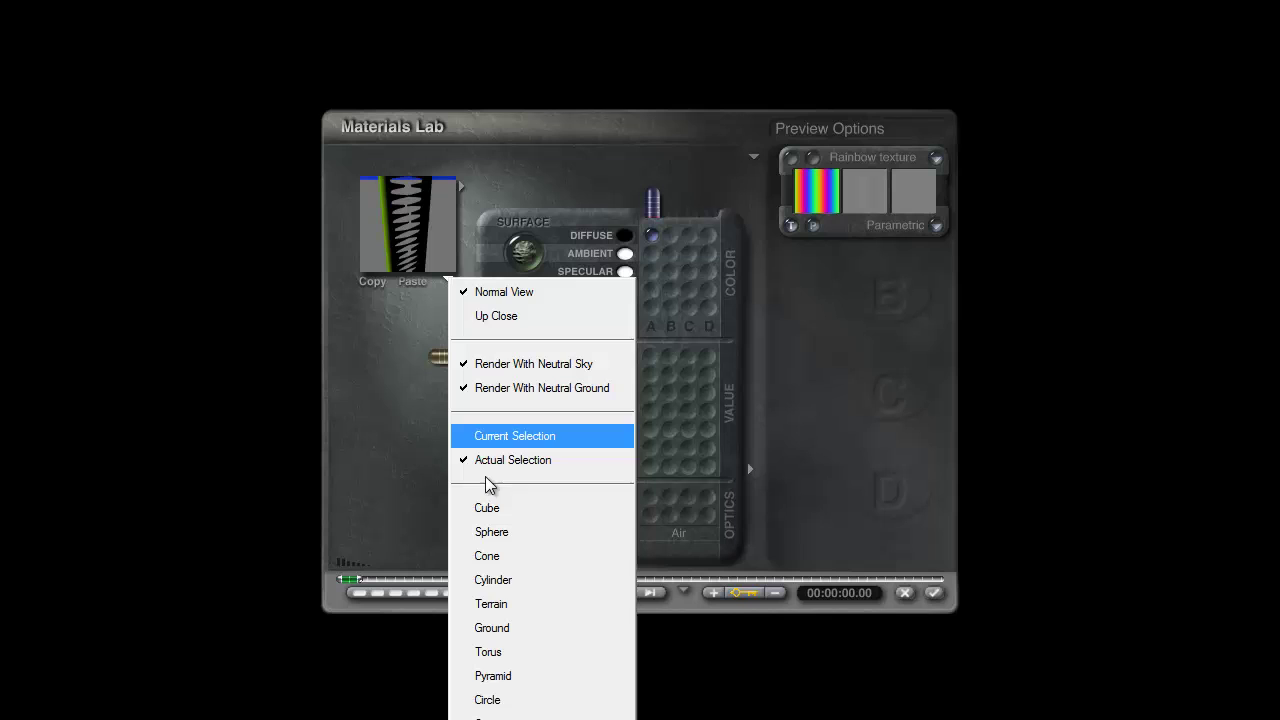
click(491, 531)
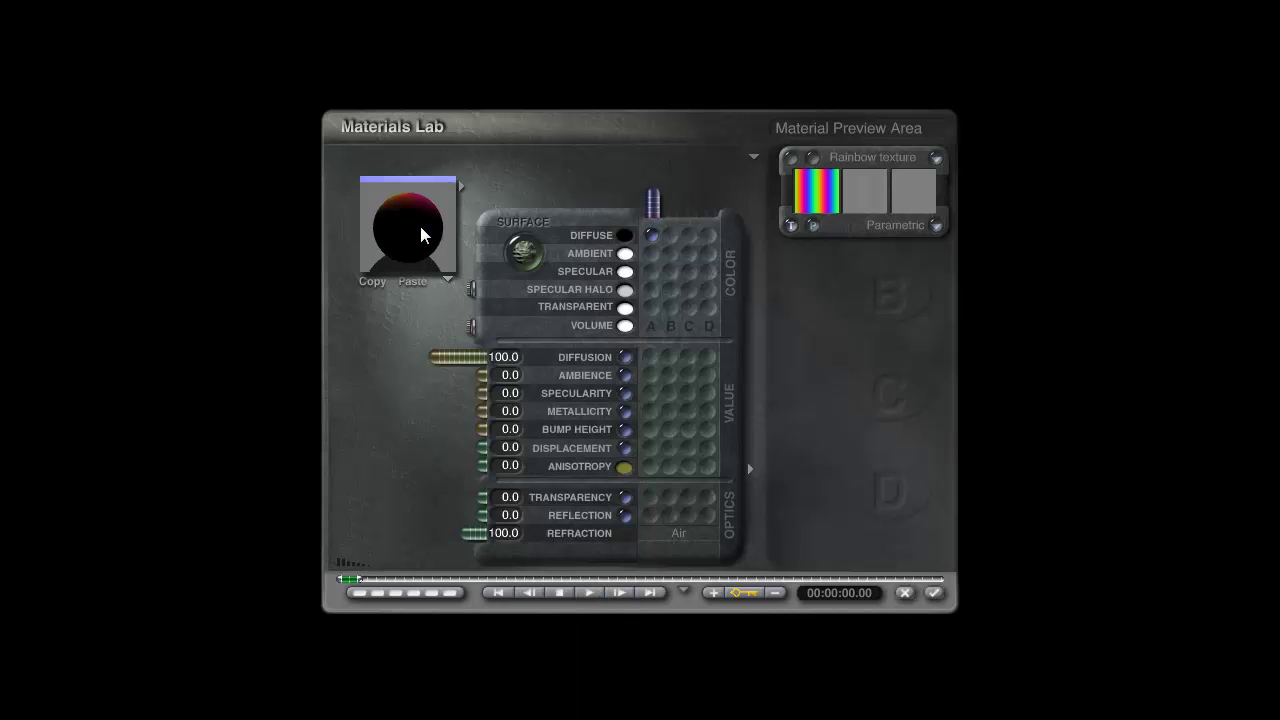
click(933, 593)
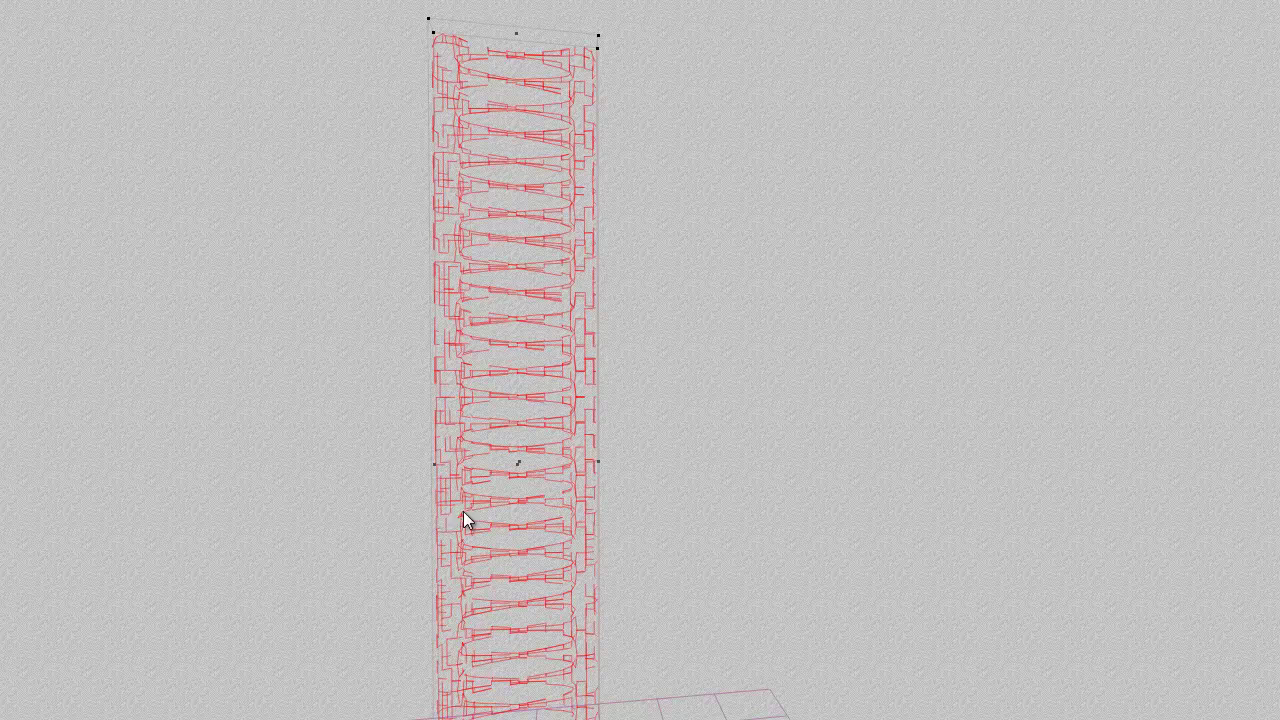
Render the scene with Ctrl+R to view the Parametric rainbow ladder helix
key(ctrl+r)
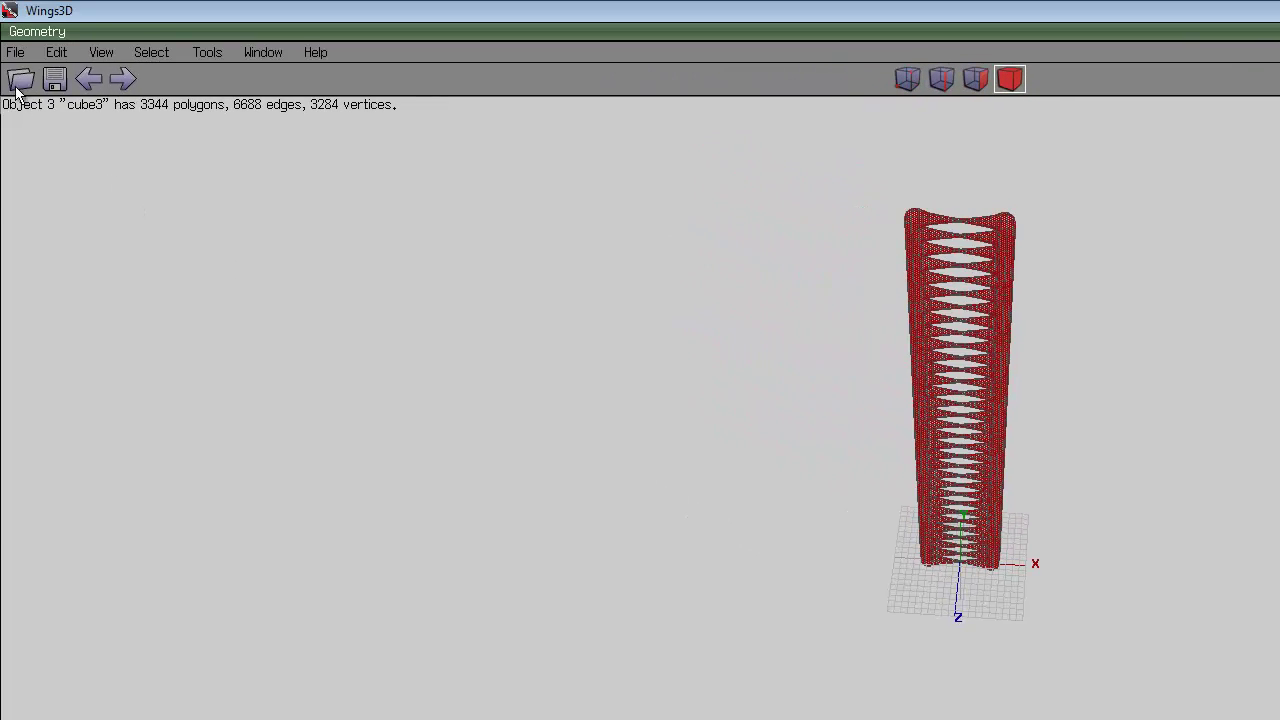
Start a new Wings3D model, discarding the current one without saving
click(17, 55)
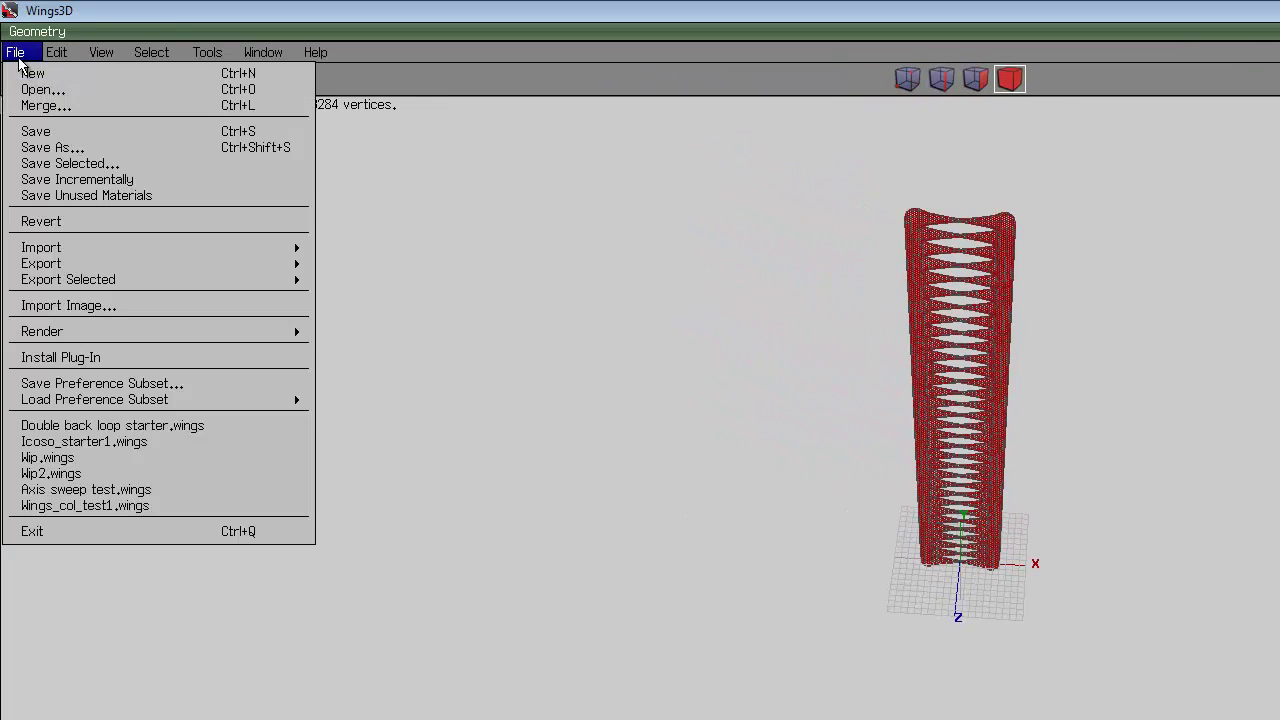
click(27, 73)
click(98, 109)
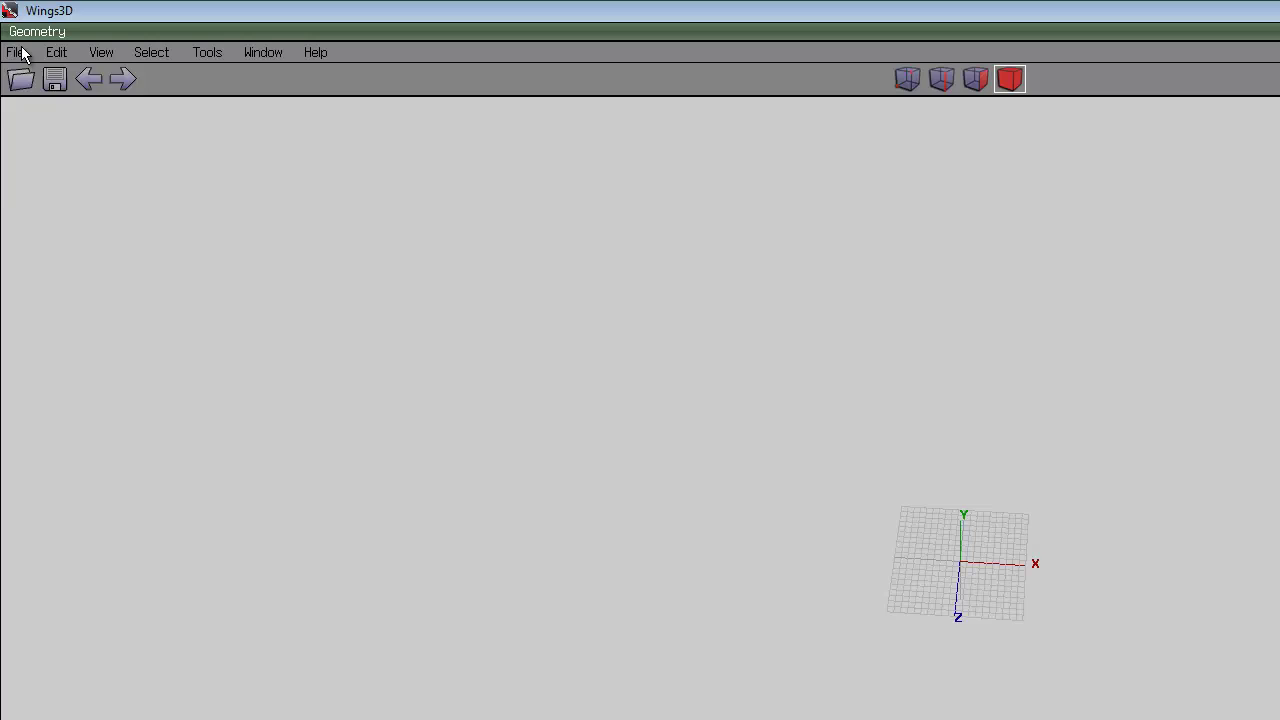
Import Helix_test1.obj as a Wavefront (.obj) file
click(22, 55)
mouse_move(170, 250)
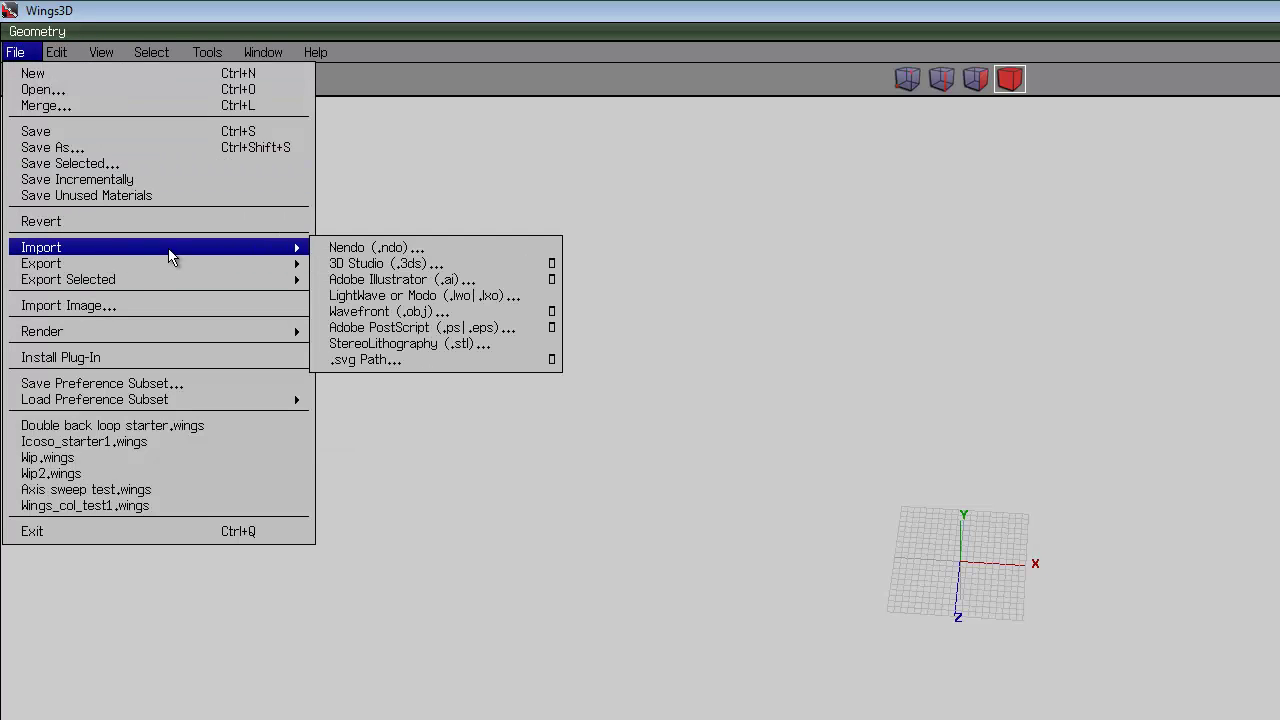
click(448, 311)
click(625, 335)
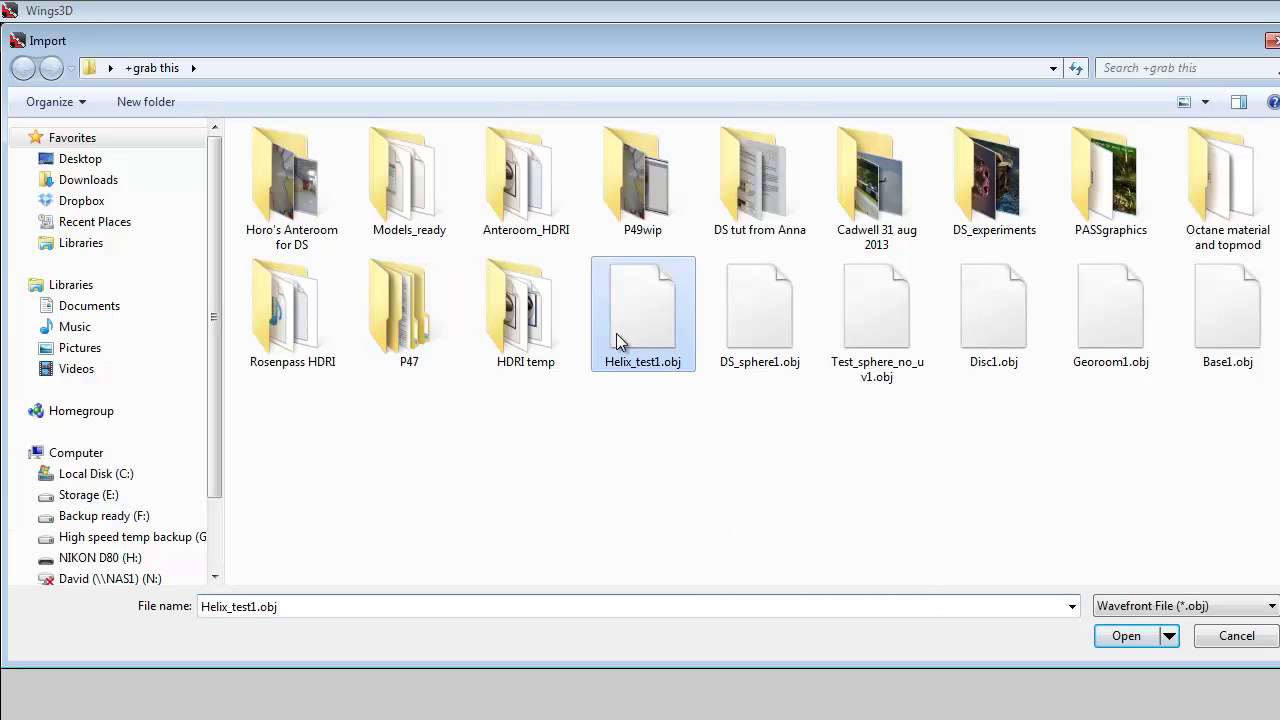
click(1128, 640)
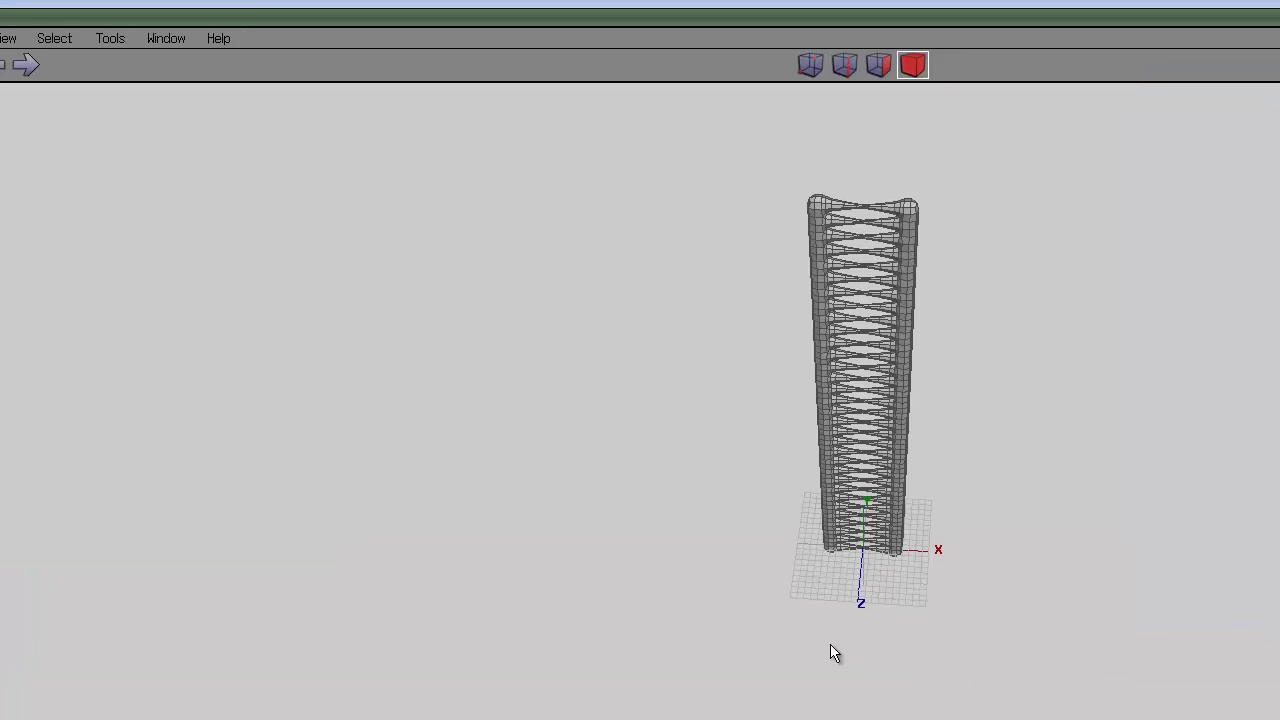
Select every vertex of the upright ladder model
middle_drag(635, 490, 930, 473)
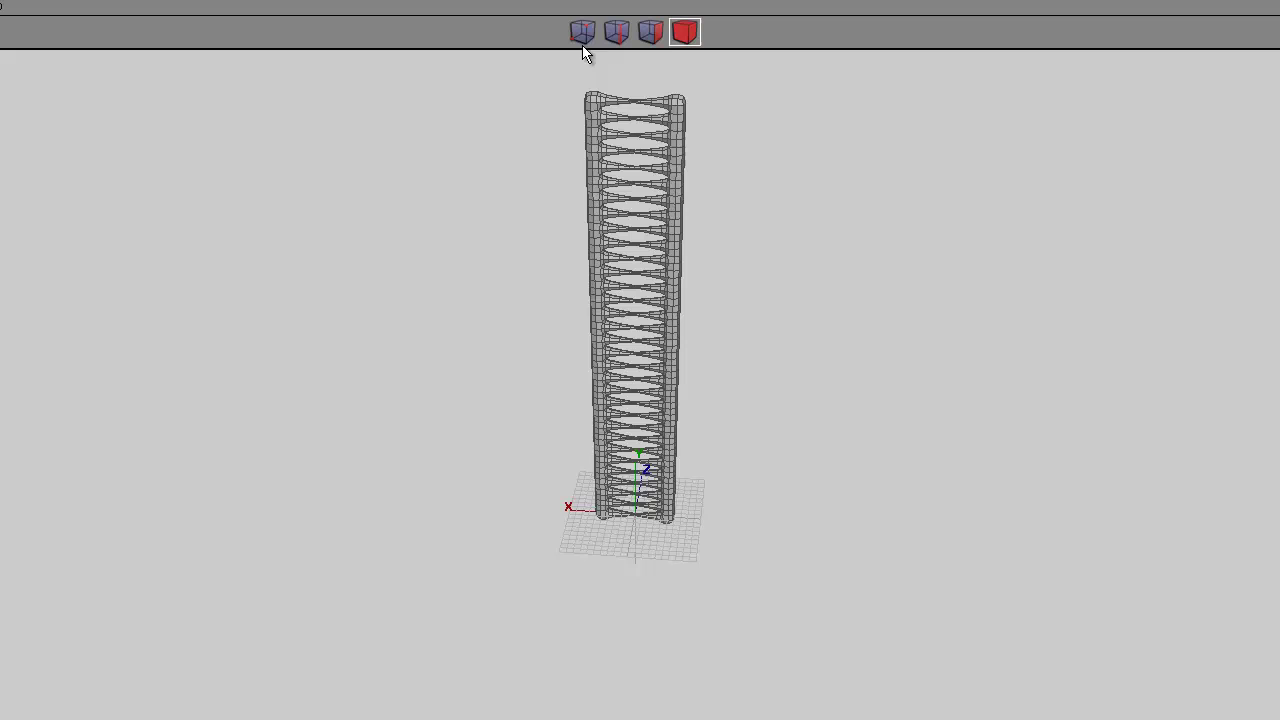
drag(559, 63, 837, 700)
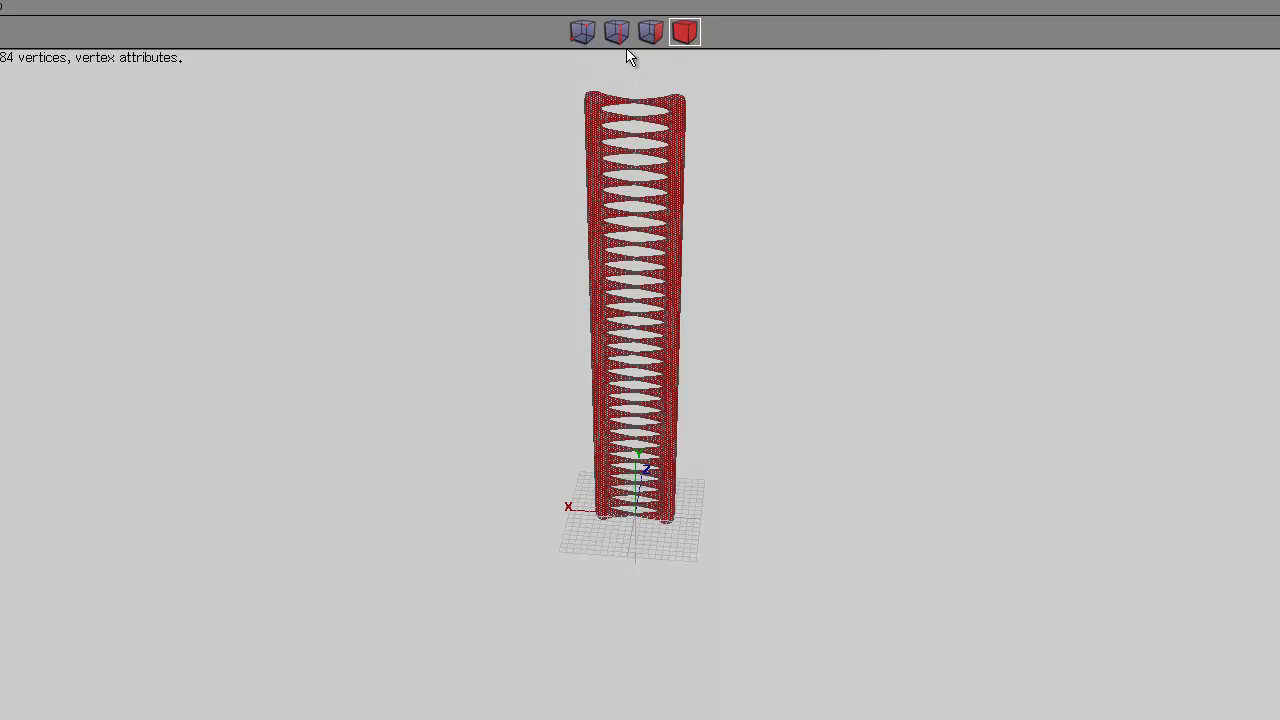
click(583, 32)
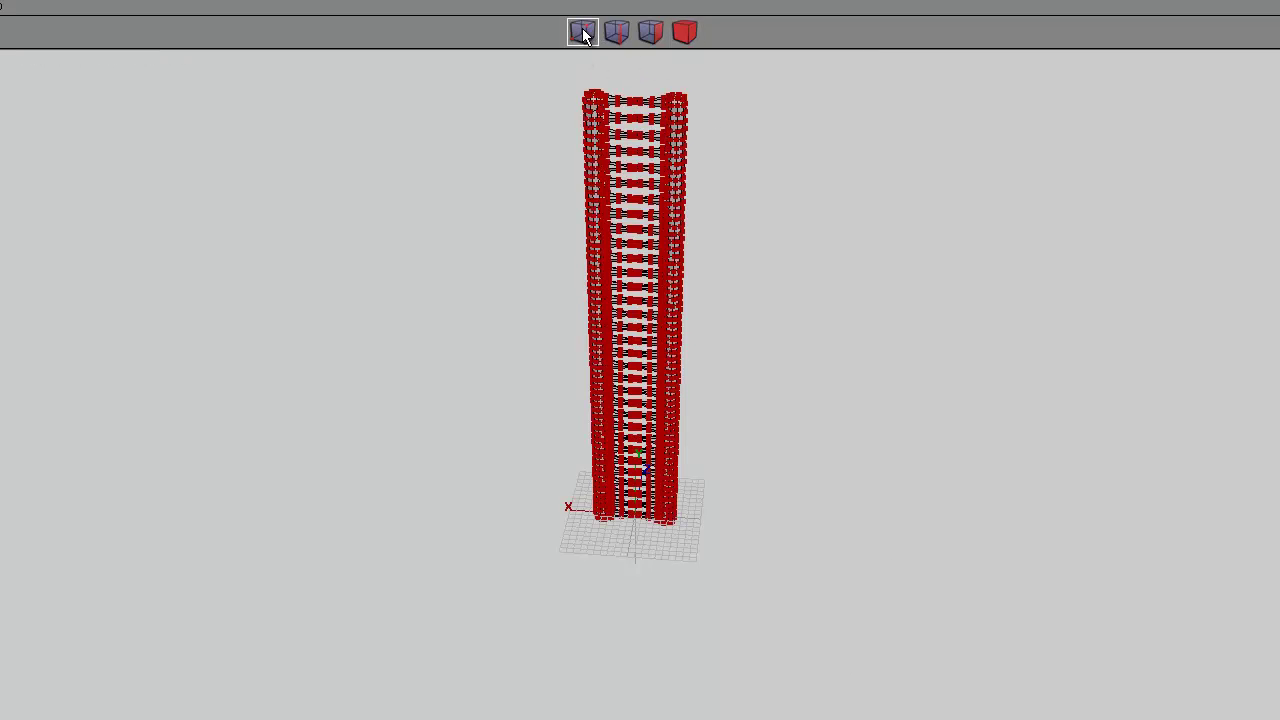
Twist the selected vertices around the Y axis into a double helix
right_click(797, 169)
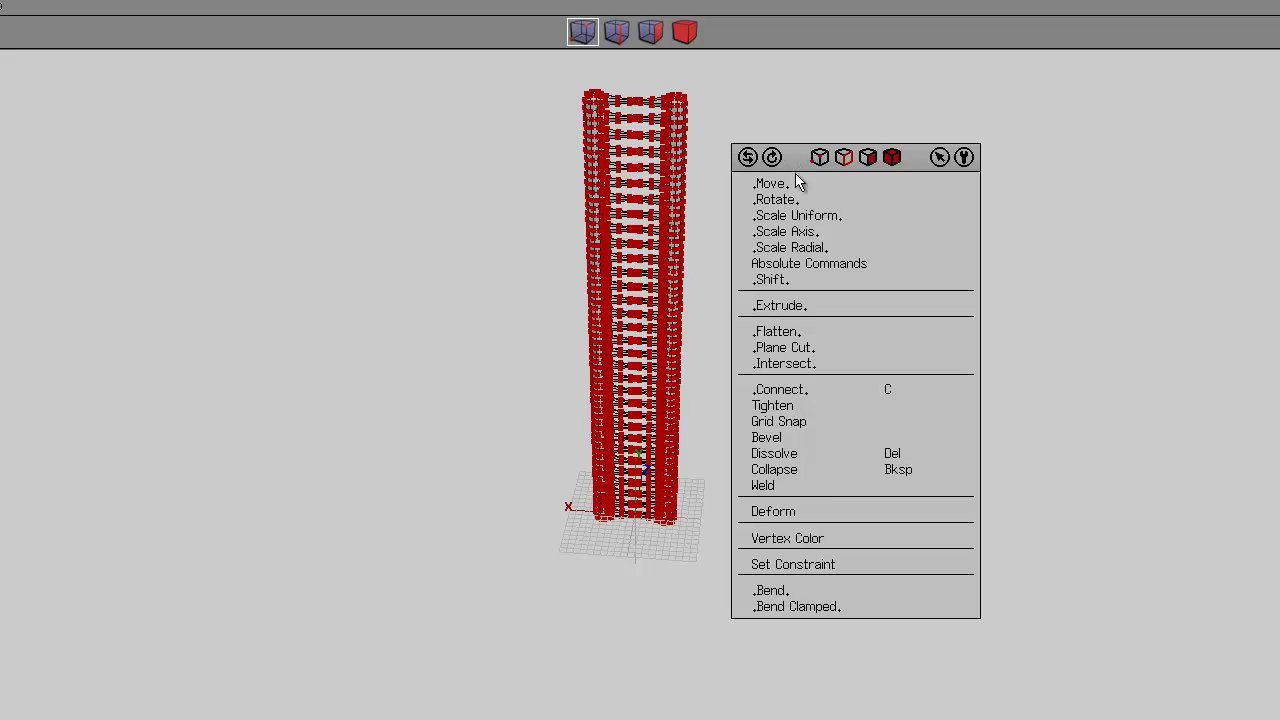
click(836, 507)
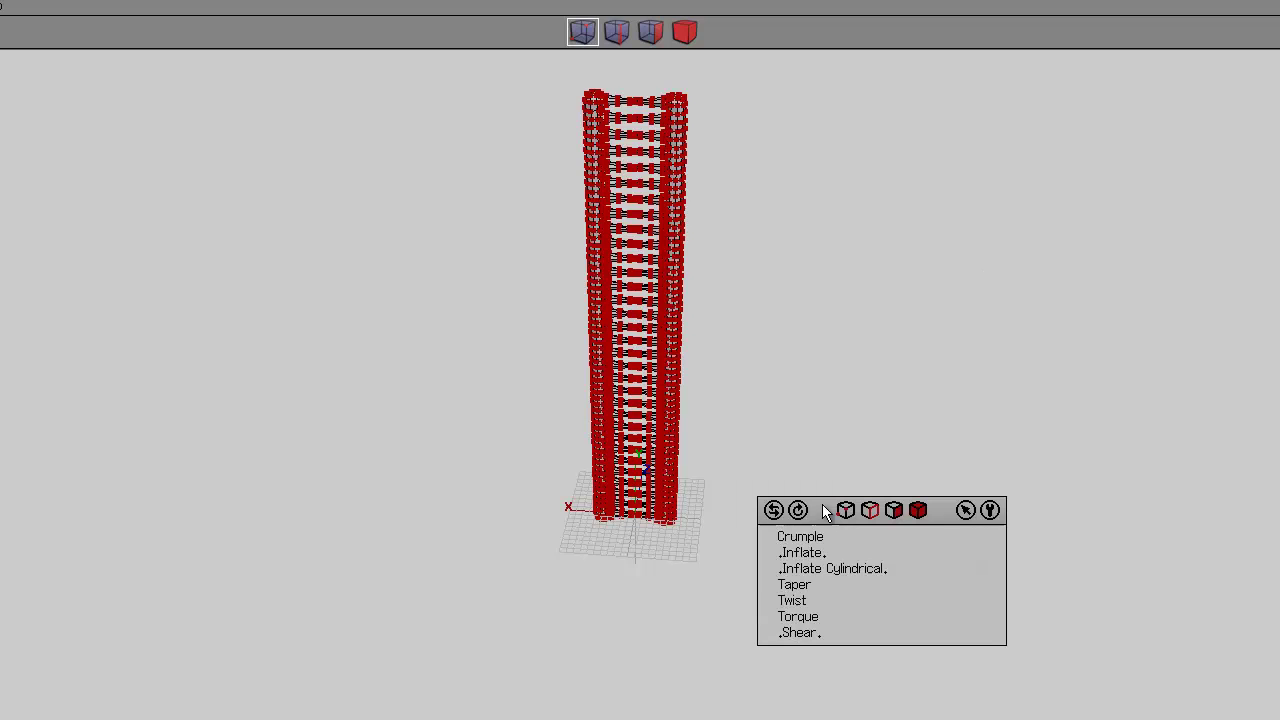
click(812, 600)
click(785, 640)
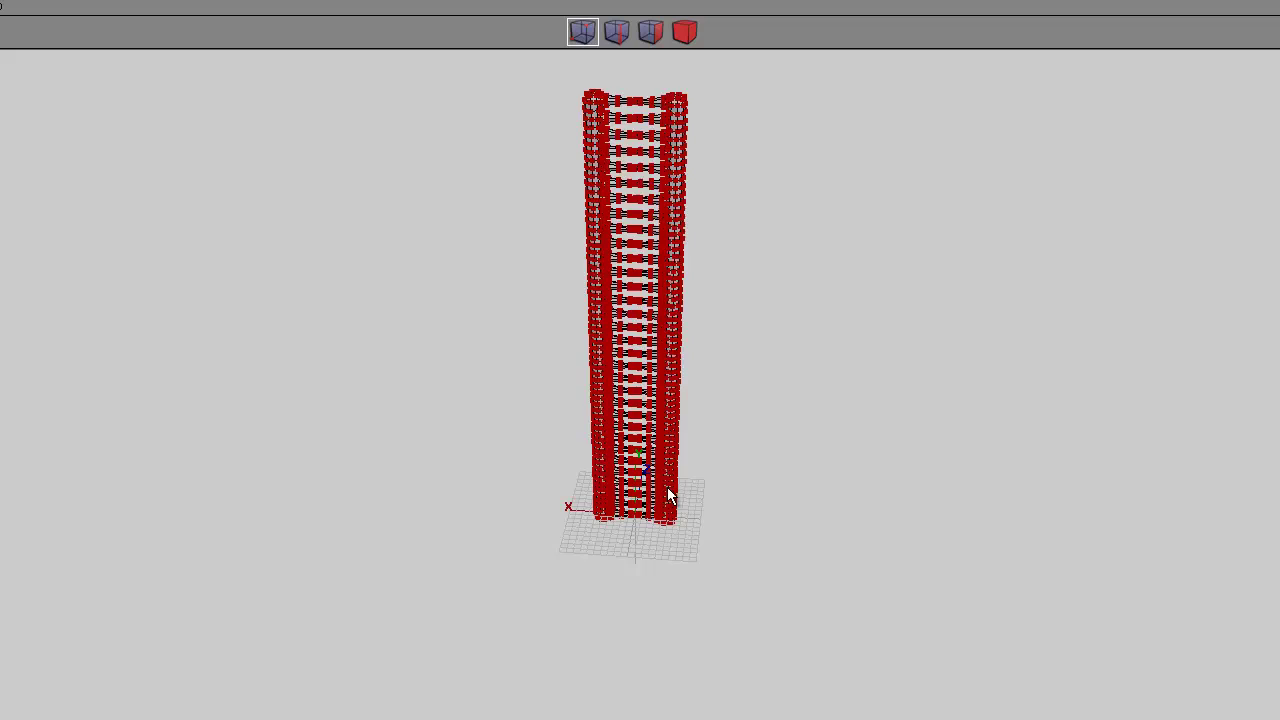
drag(667, 487, 637, 497)
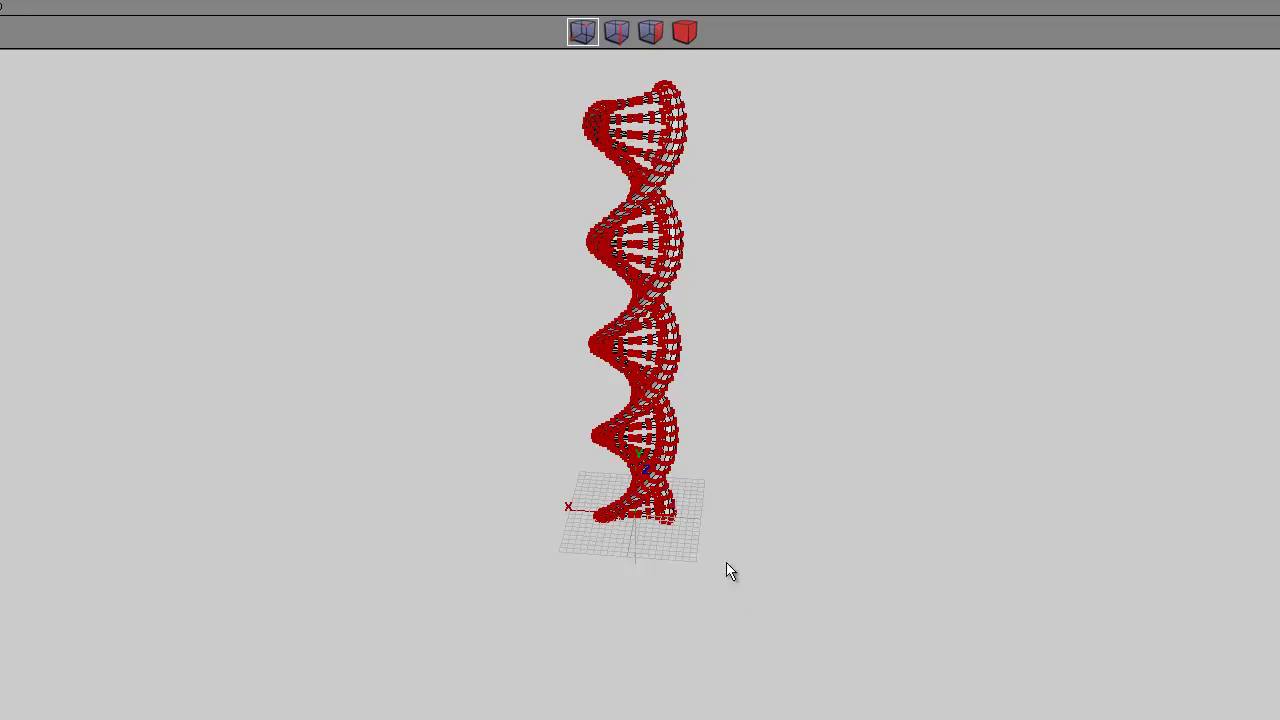
drag(727, 570, 737, 534)
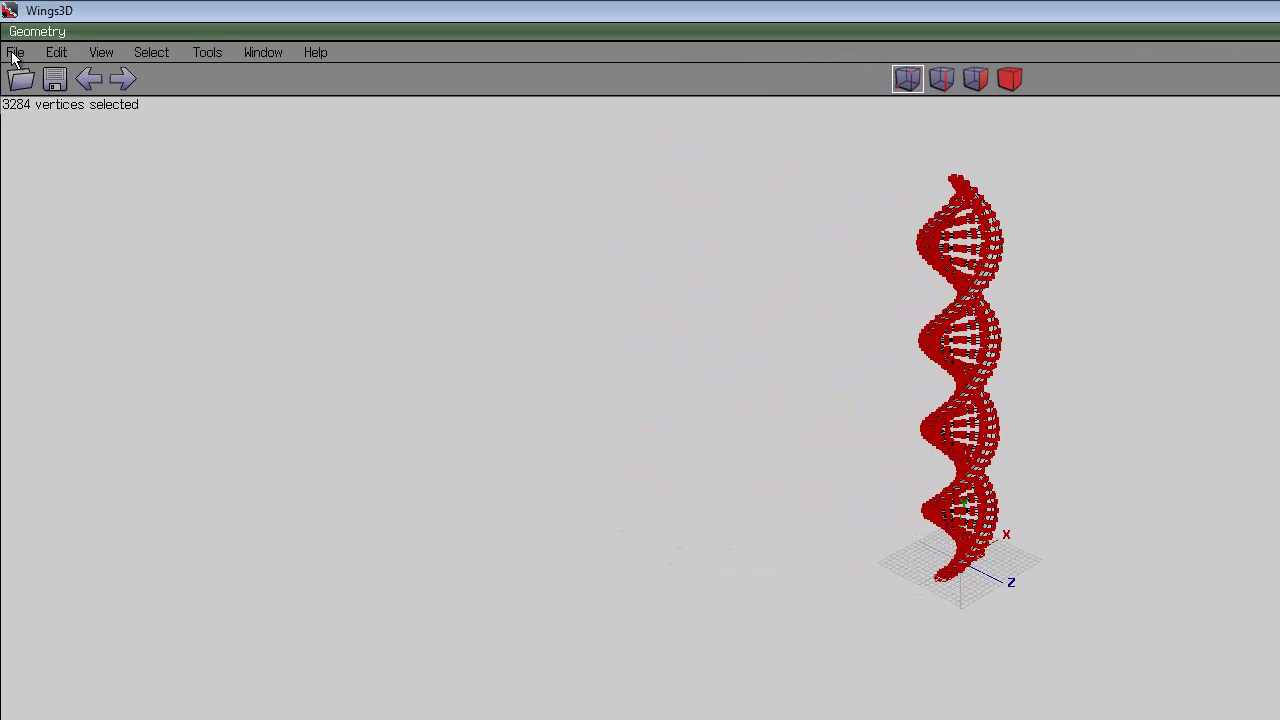
Export the twisted model as Wavefront Helix_test1.obj, overwriting the existing file
click(15, 52)
mouse_move(100, 264)
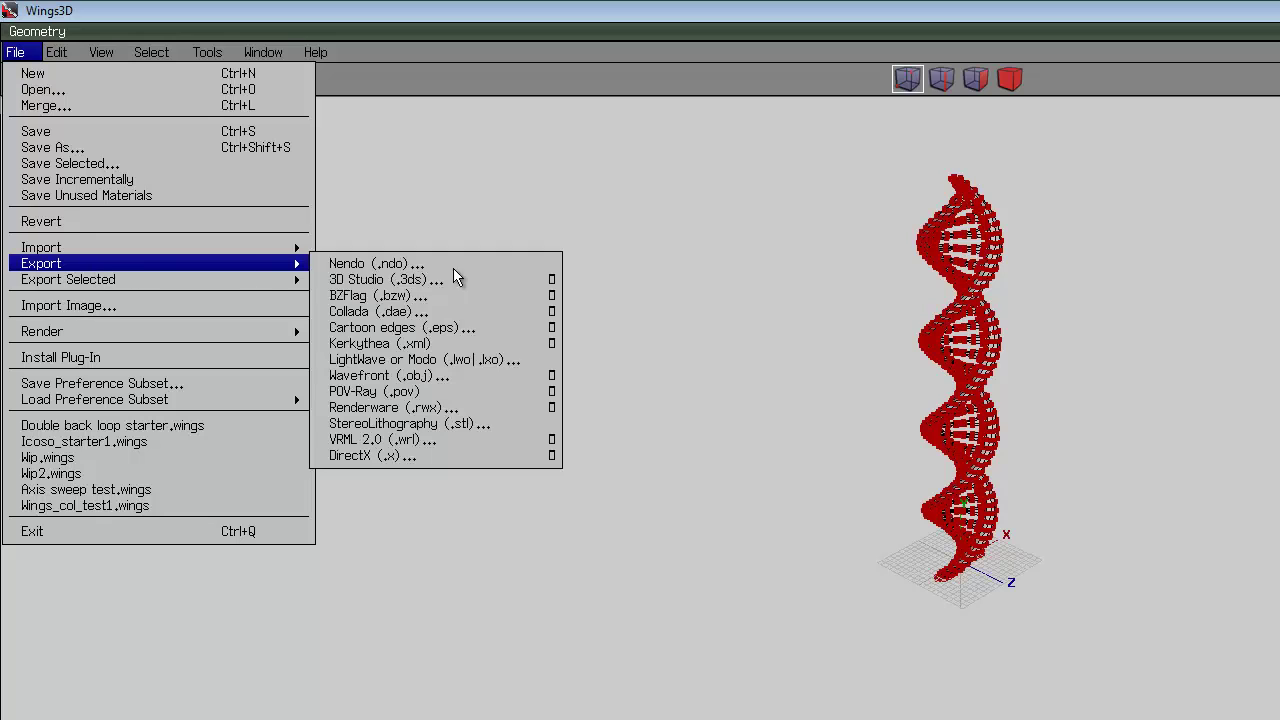
click(489, 375)
click(443, 341)
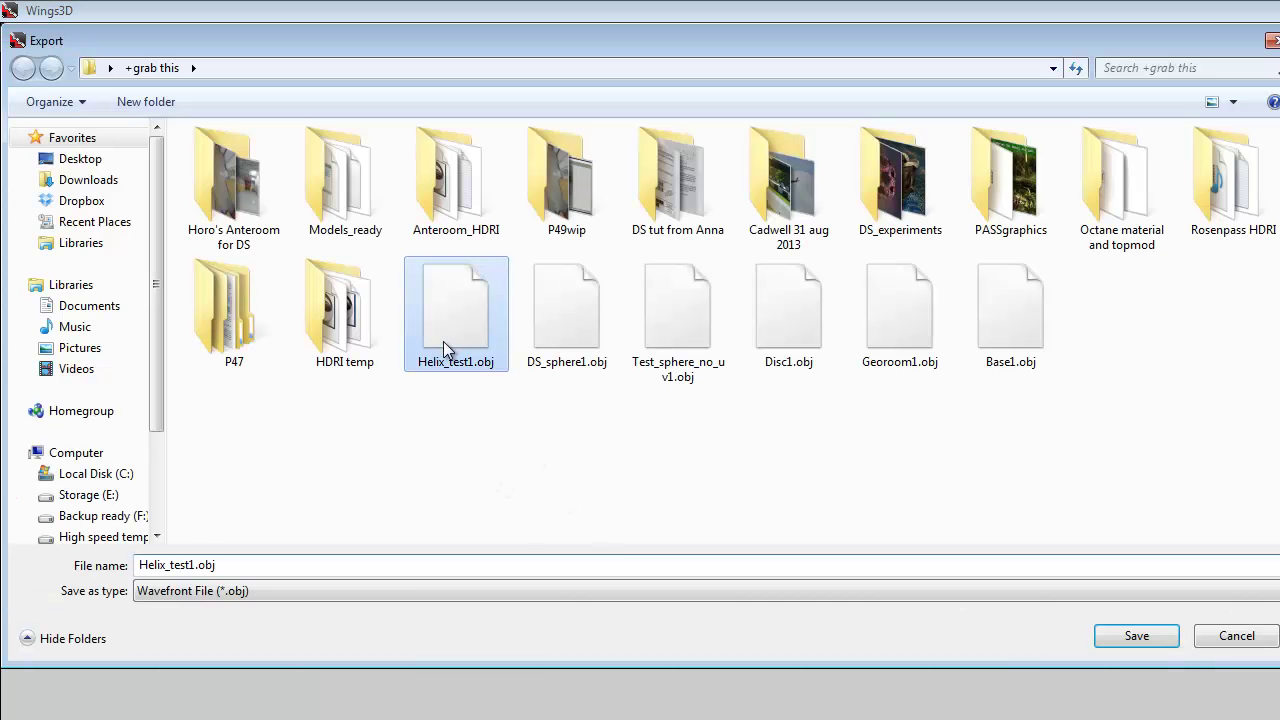
click(1112, 645)
click(1029, 537)
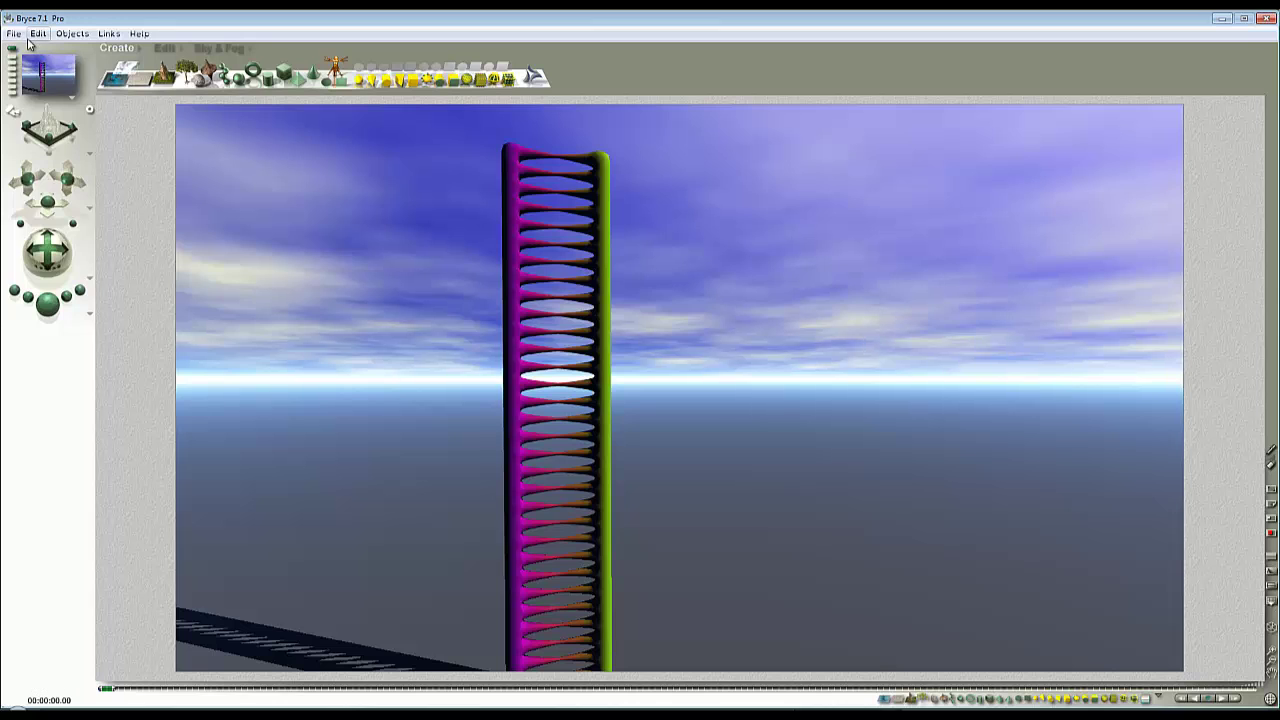
Import Helix_test1.obj into Bryce with the default import options
click(14, 34)
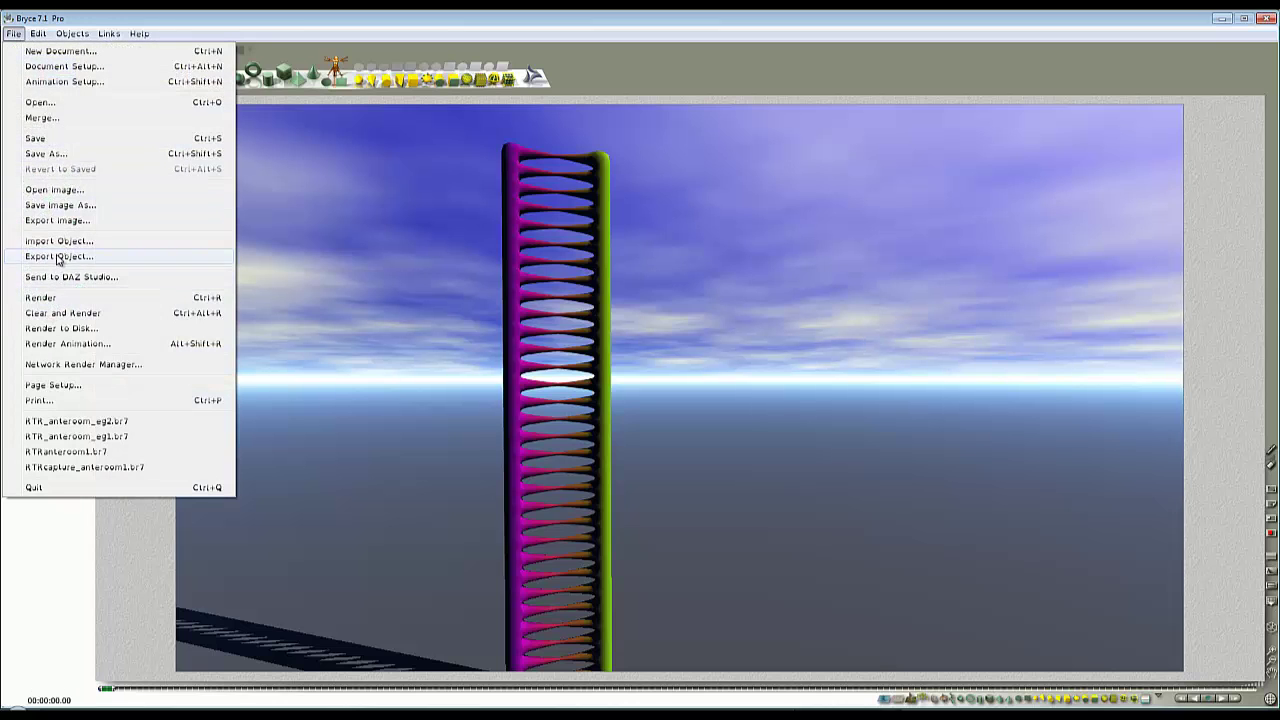
click(59, 241)
drag(775, 357, 775, 393)
click(634, 378)
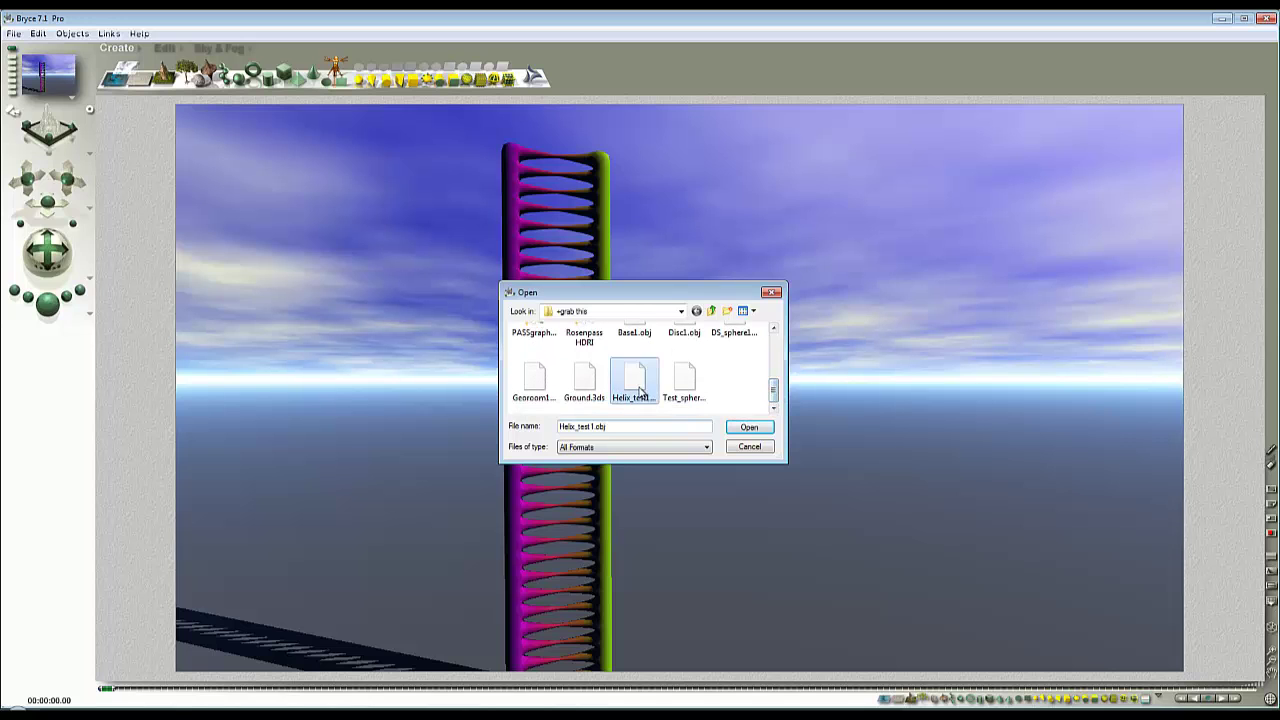
click(755, 433)
click(690, 414)
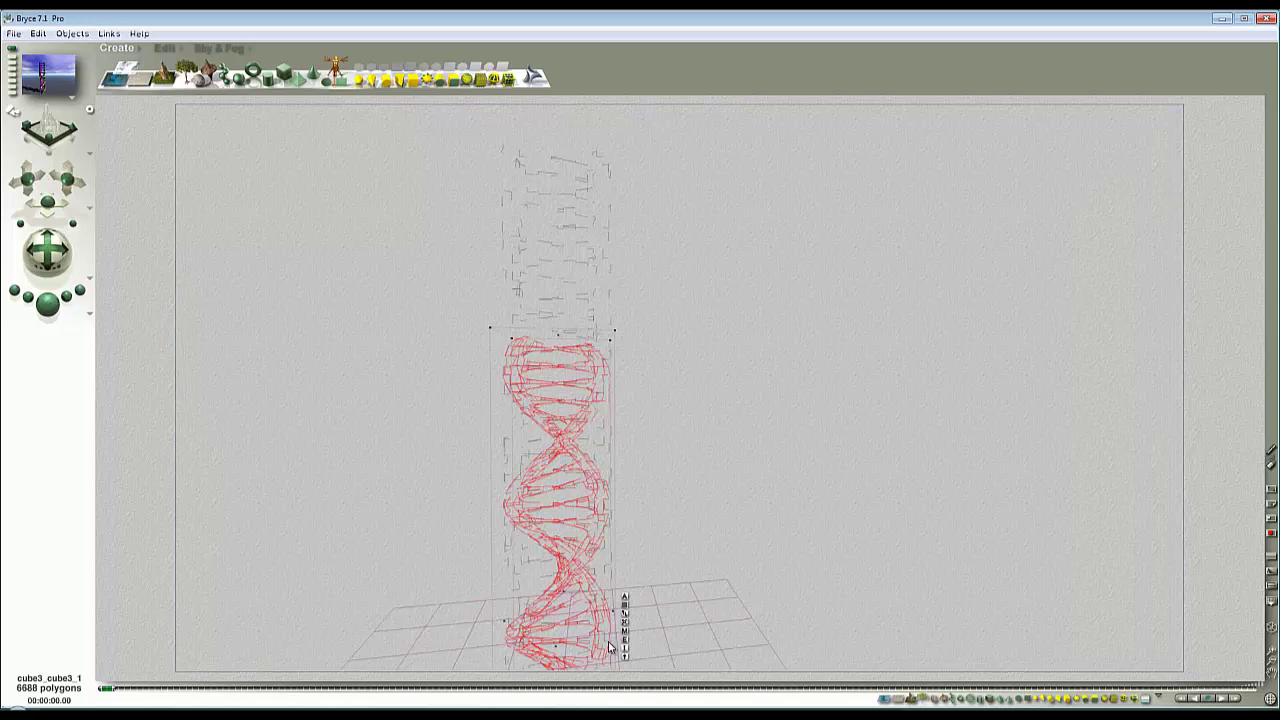
Move the helix right of the ladder, then select both ladder and helix
click(172, 47)
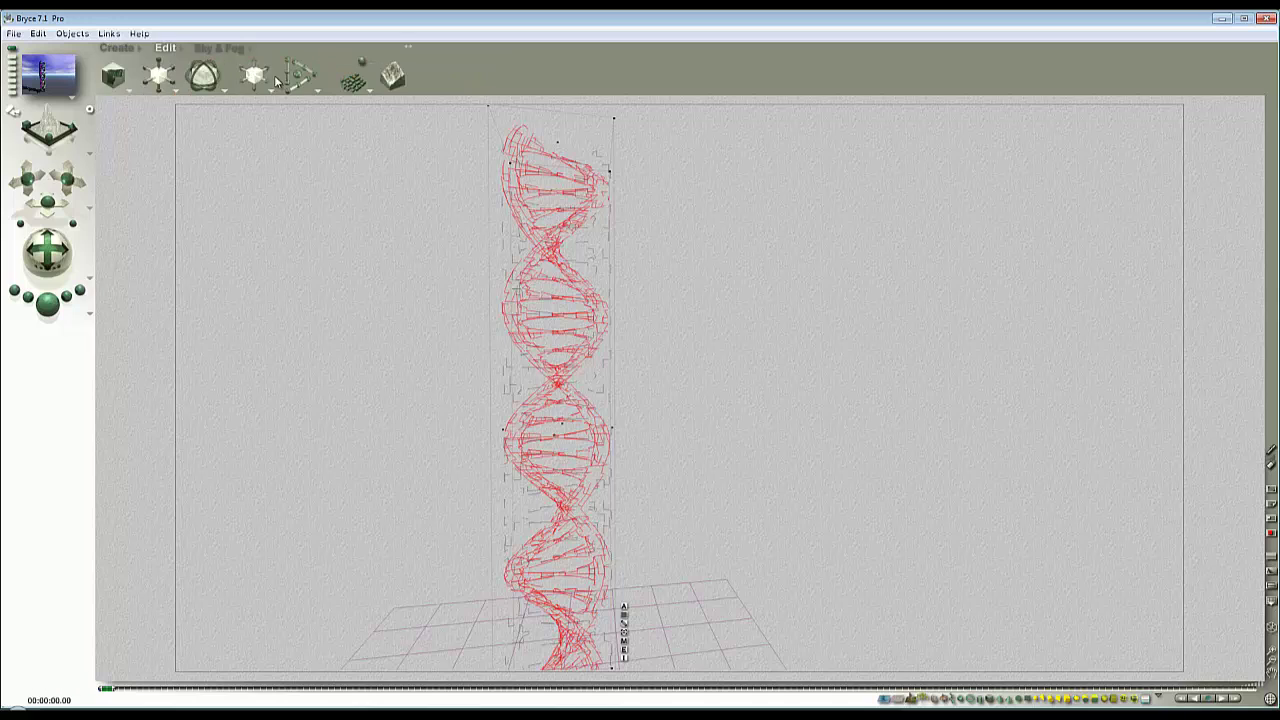
drag(265, 80, 366, 218)
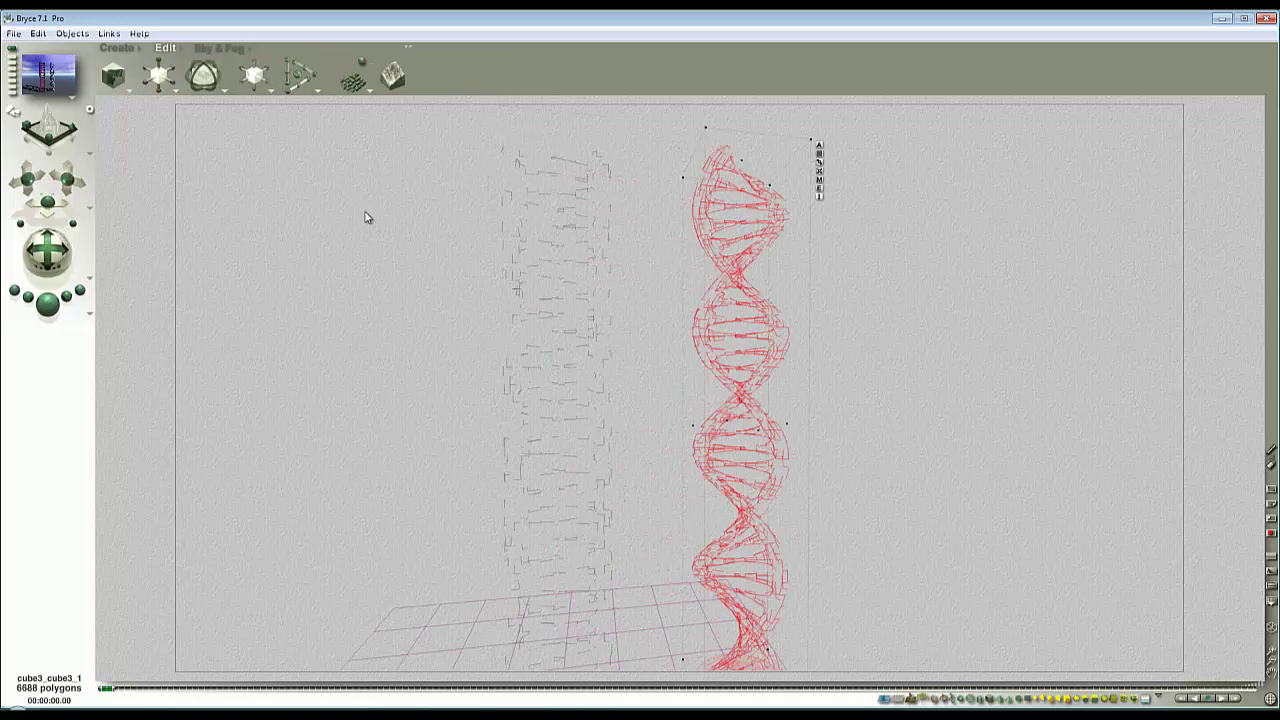
right_click(595, 240)
click(615, 248)
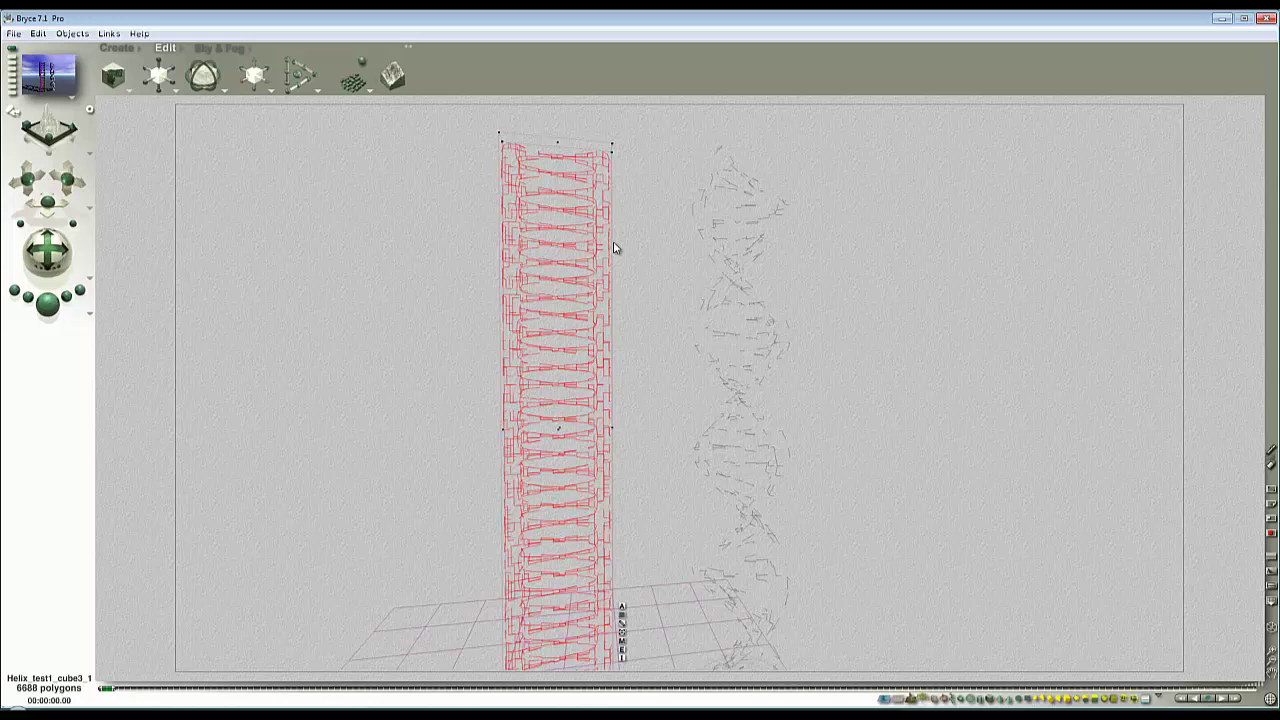
right_click(719, 252)
click(746, 255)
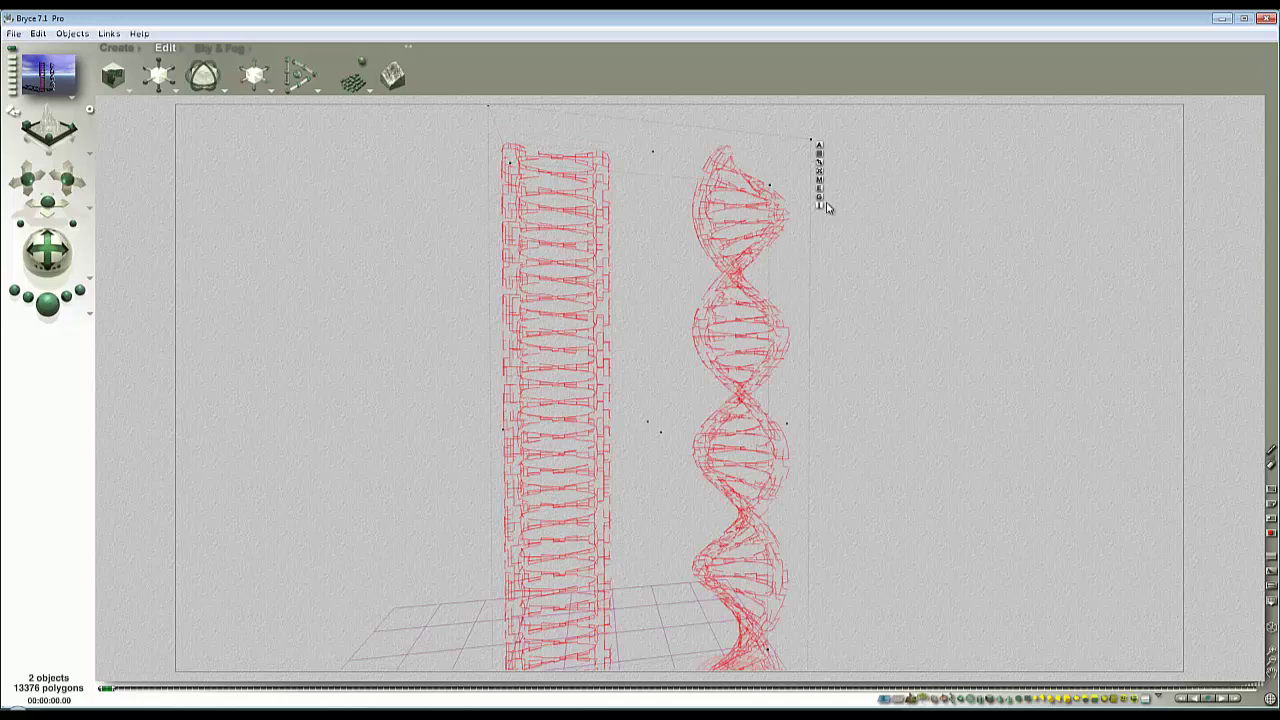
Give the ladder and helix the shared magenta-and-green material in Materials Lab, then render
click(820, 181)
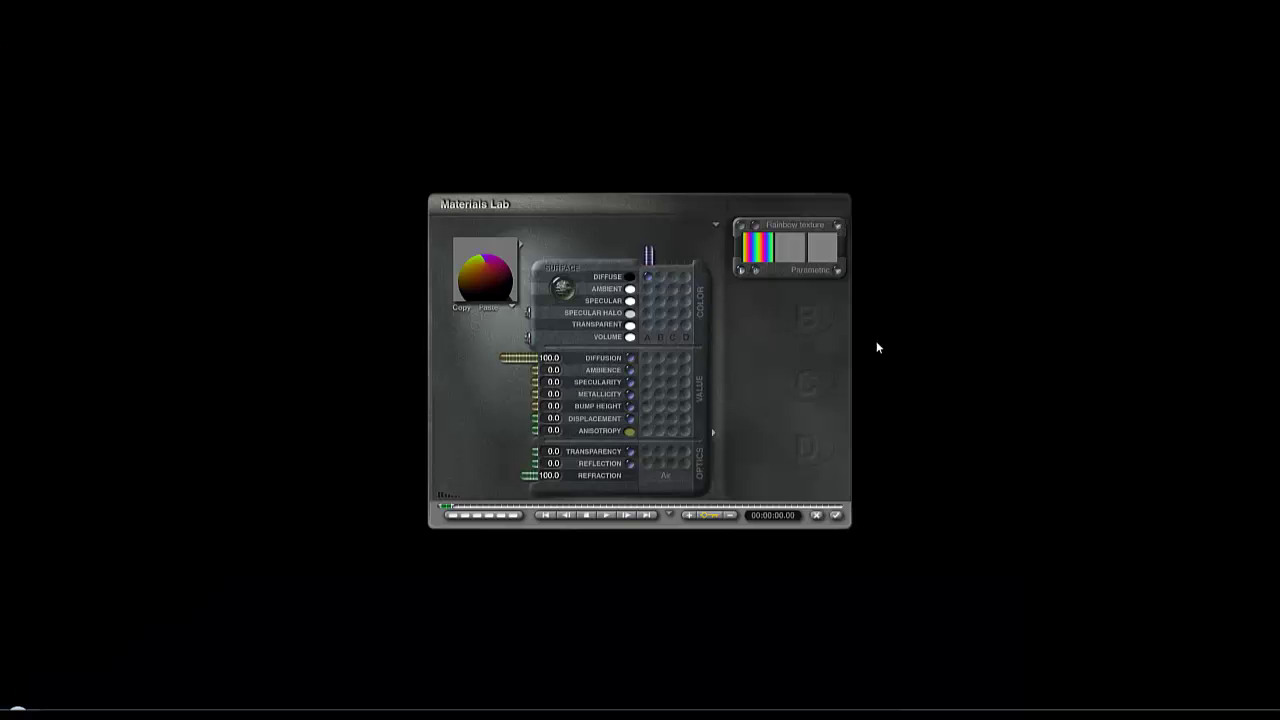
click(838, 515)
click(50, 304)
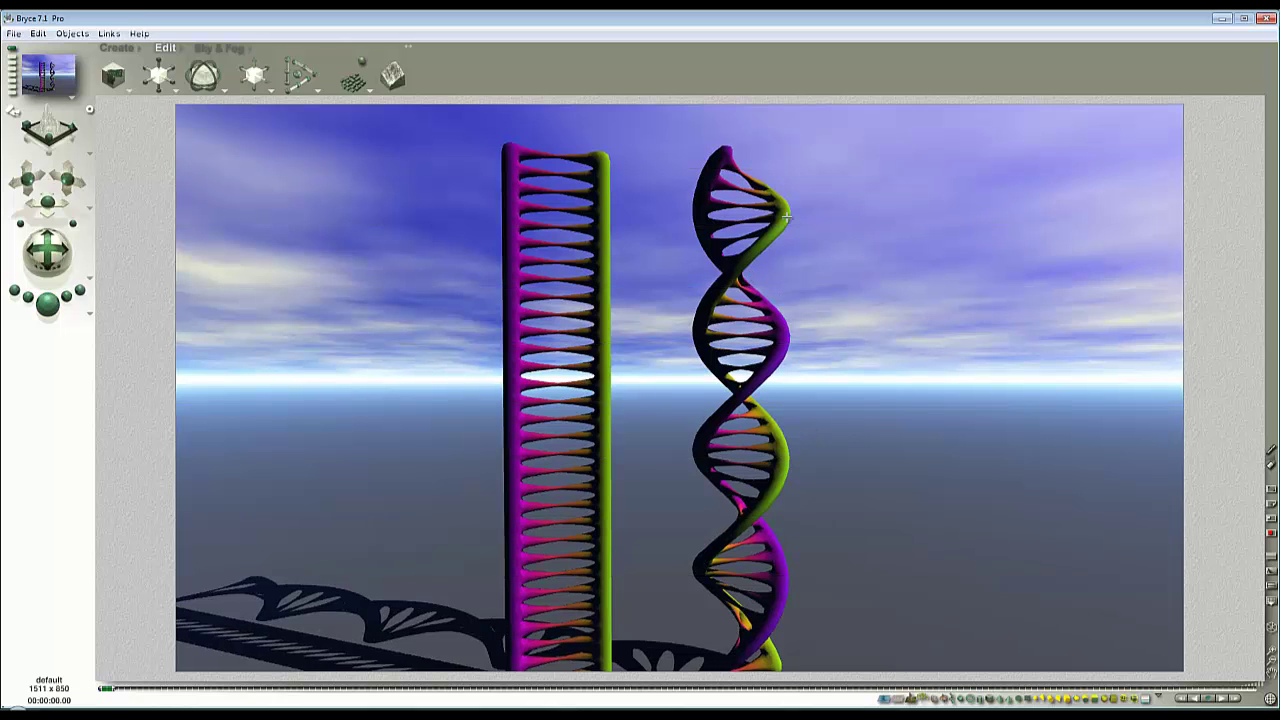
Reposition the sun in Sky & Fog, re-render, then adjust the sun direction again
click(228, 47)
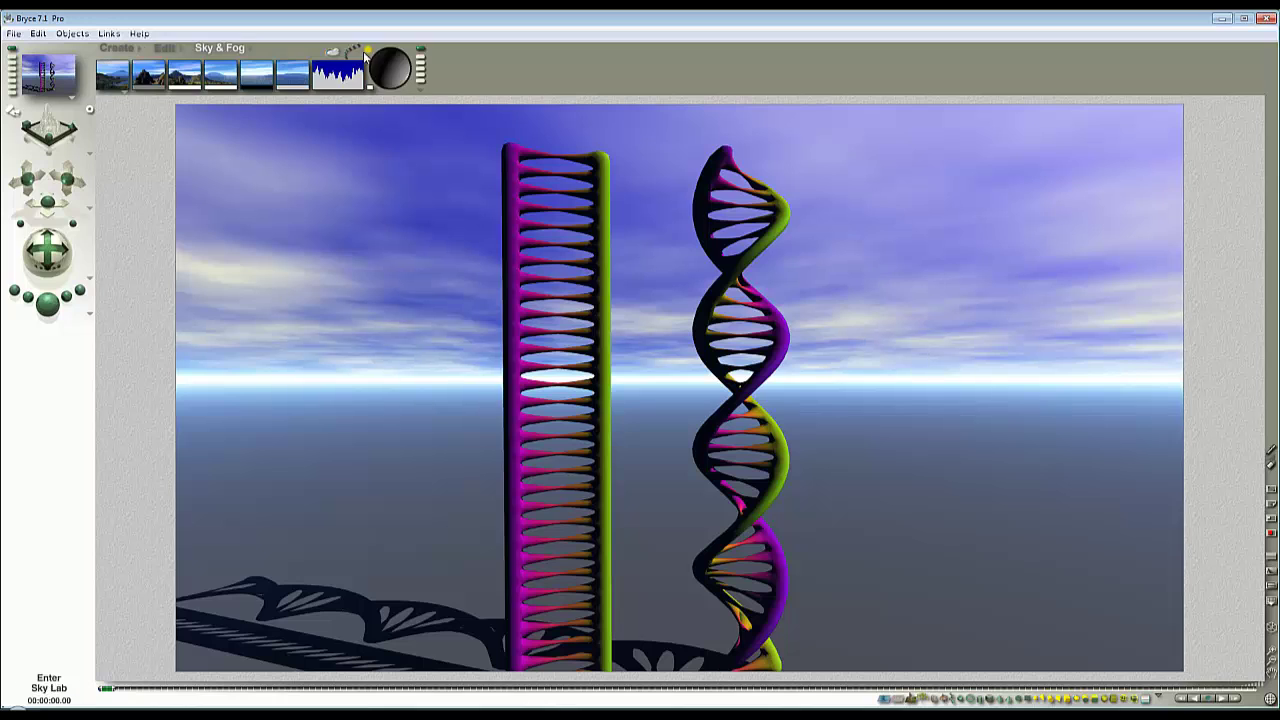
drag(390, 61, 397, 63)
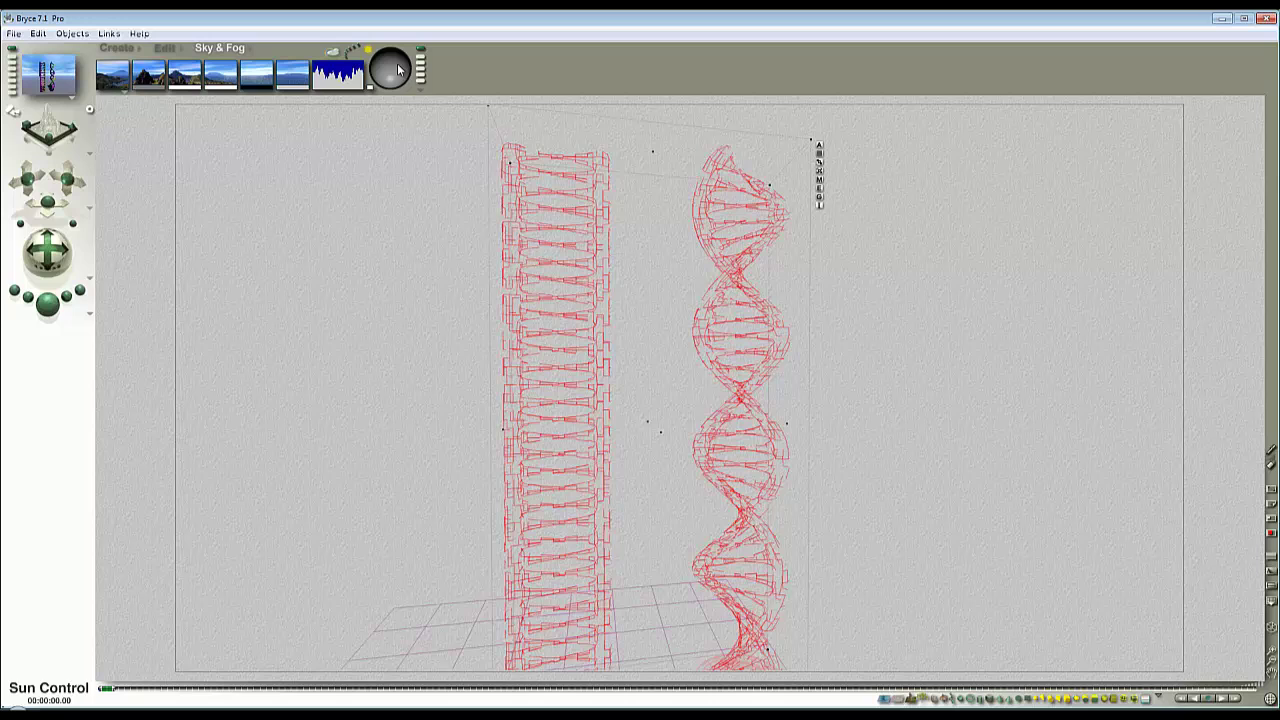
click(47, 303)
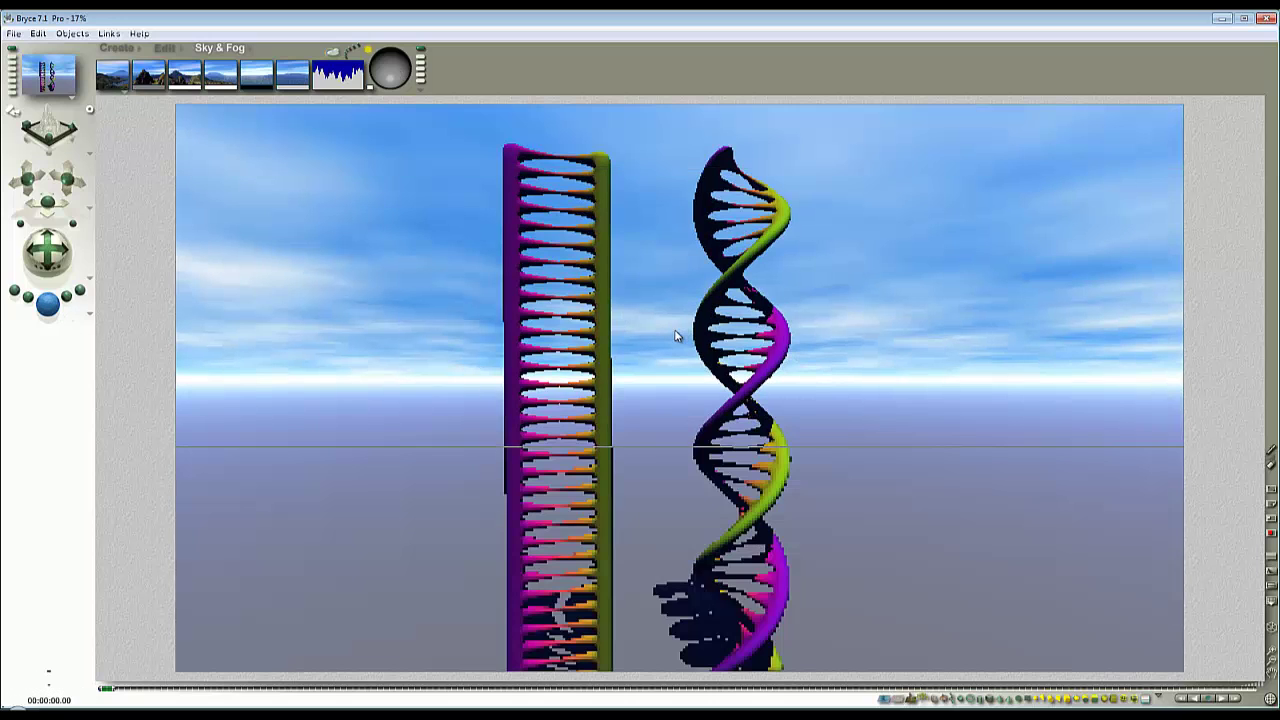
click(387, 61)
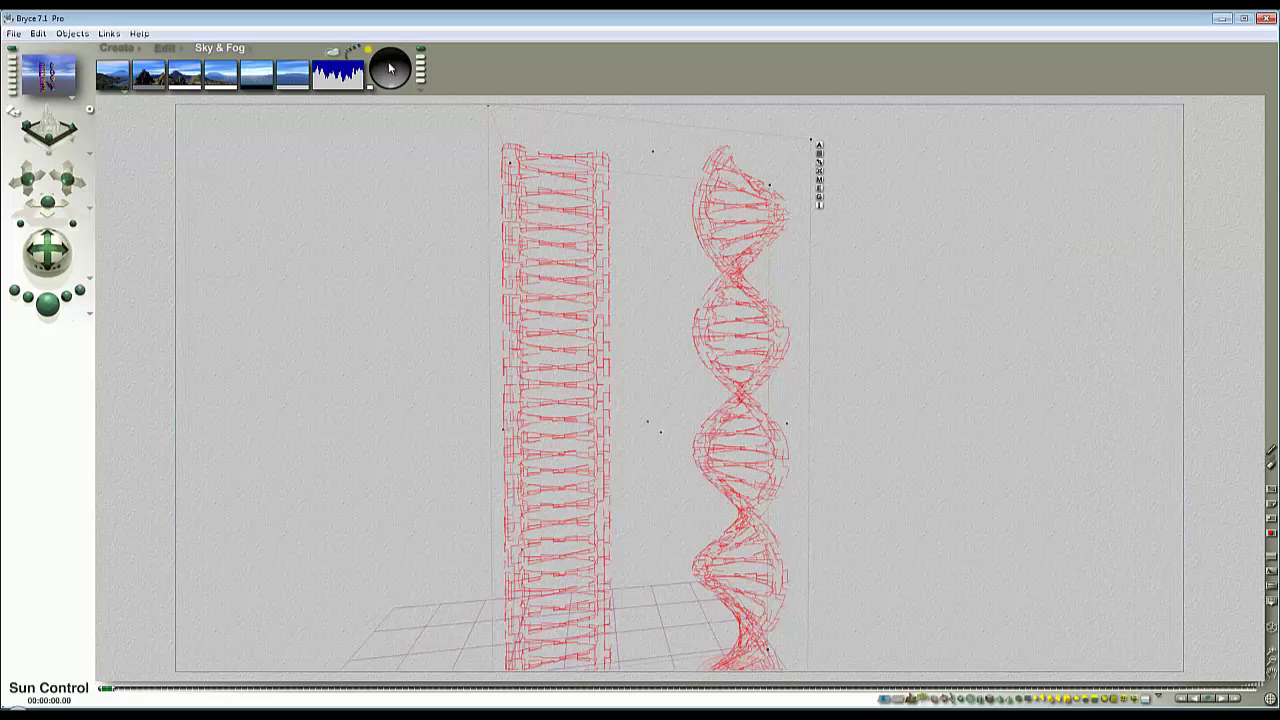